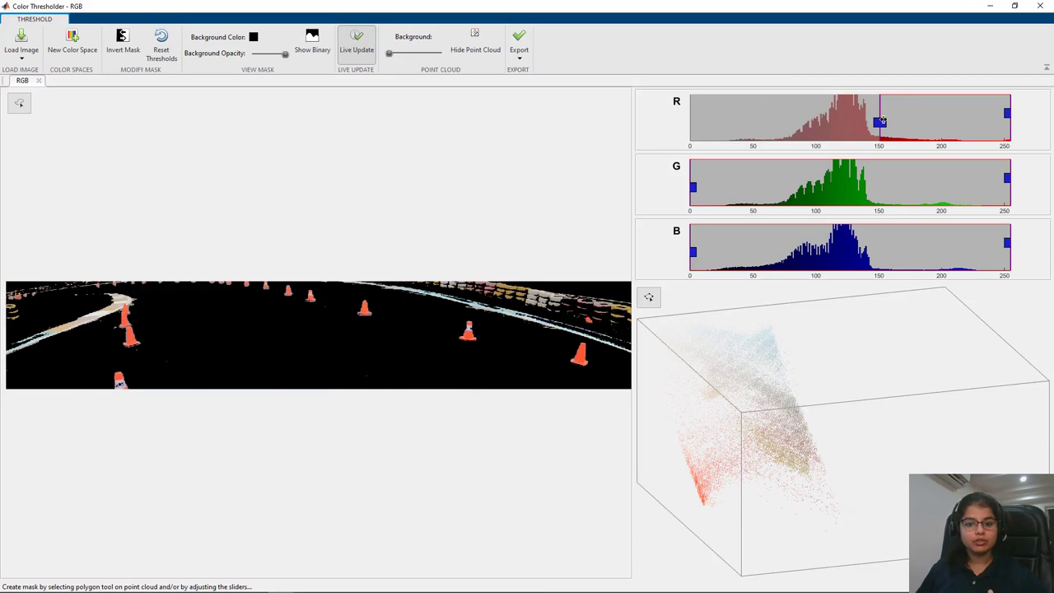
# Tighten the red, green and blue thresholds to drop the white road lines, and set morphology to erode
pyautogui.moveTo(693, 187); pyautogui.dragTo(795, 188)
pyautogui.moveTo(1005, 178); pyautogui.dragTo(858, 178)
pyautogui.moveTo(693, 252); pyautogui.dragTo(734, 252)
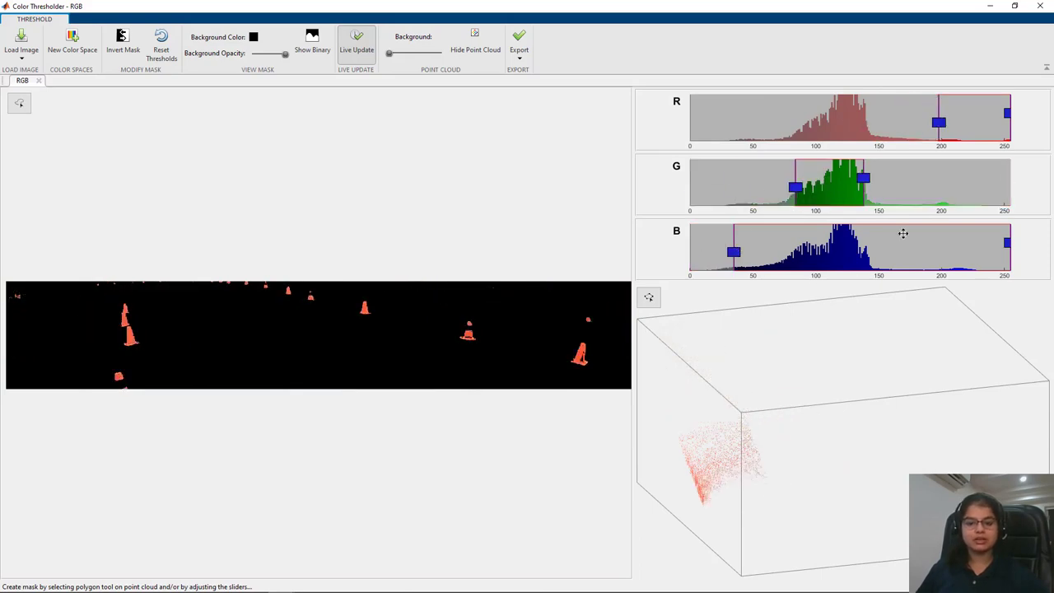
pyautogui.moveTo(859, 178); pyautogui.dragTo(941, 195)
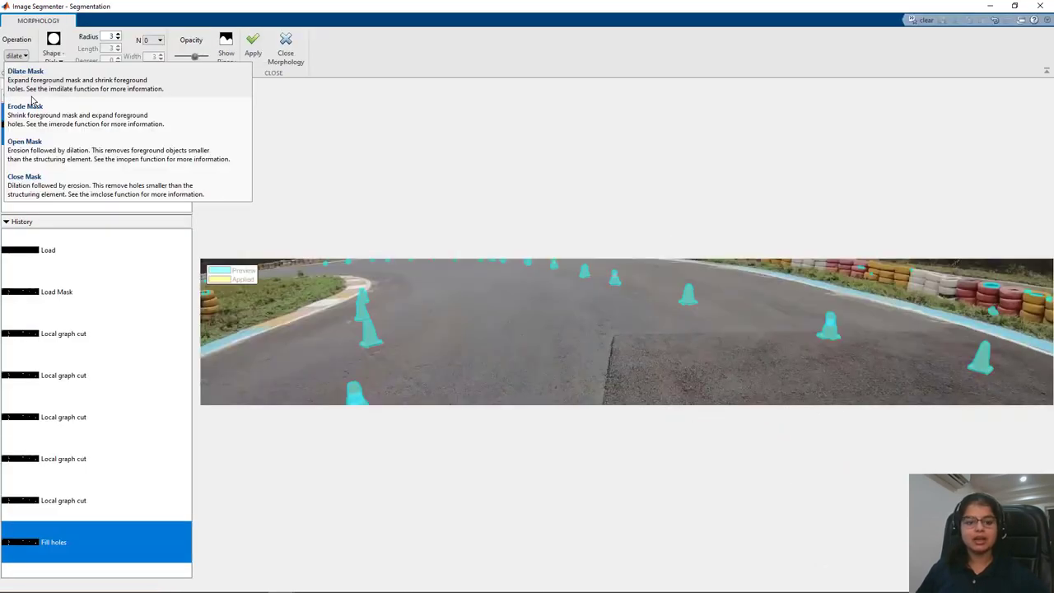
pyautogui.click(35, 111)
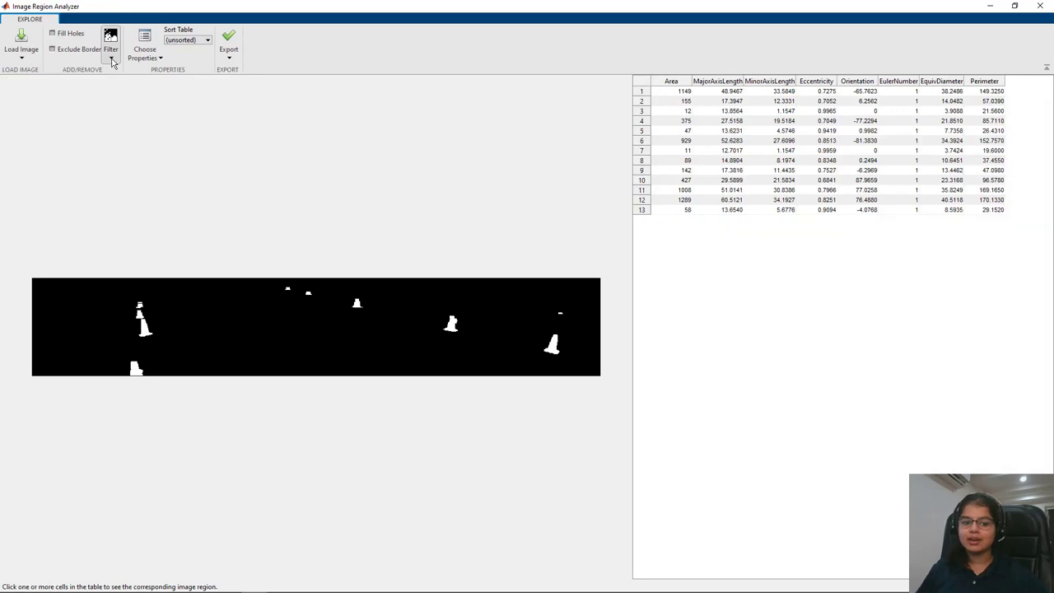
# Filter the regions by area, setting the minimum area bound to 60
pyautogui.click(111, 56)
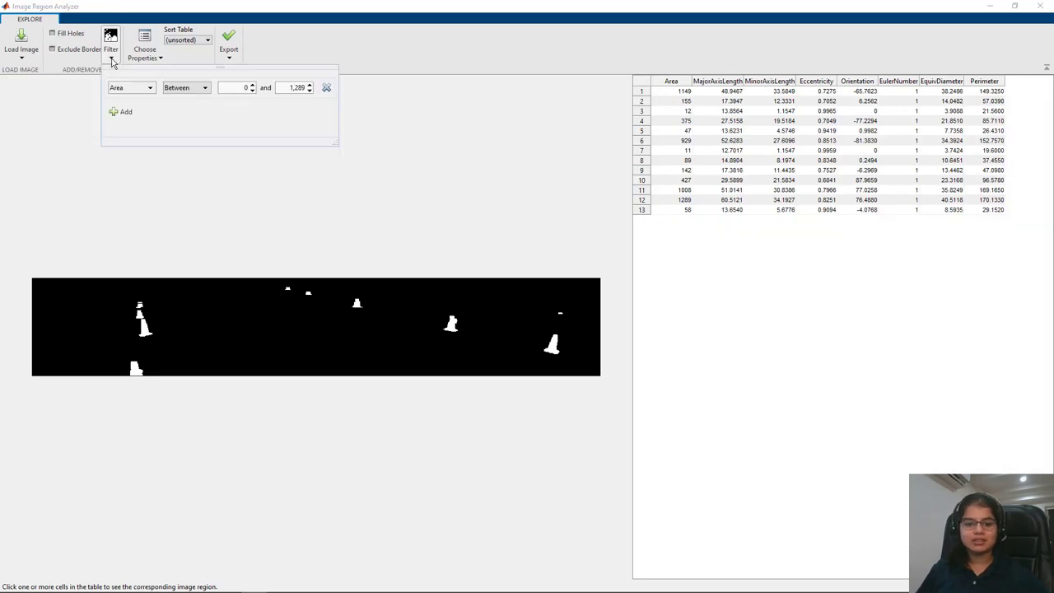
pyautogui.doubleClick(246, 88)
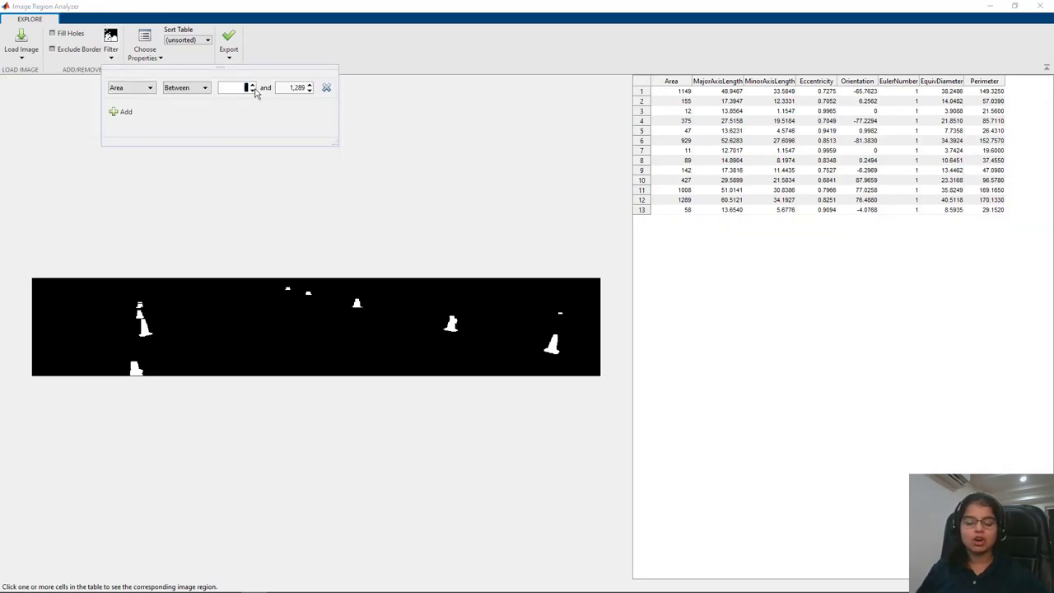
pyautogui.write('60')
pyautogui.press('Return')
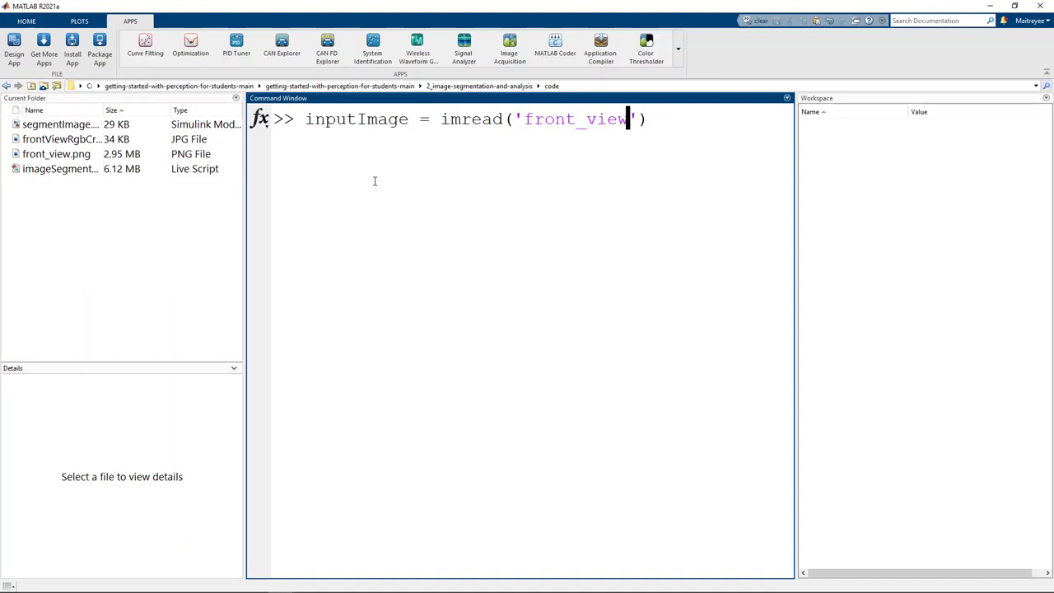
# Load front_view.png into inputImage and run imcrop on it
pyautogui.write(';')
pyautogui.press('Return')
pyautogui.write('[croppedImage, ')
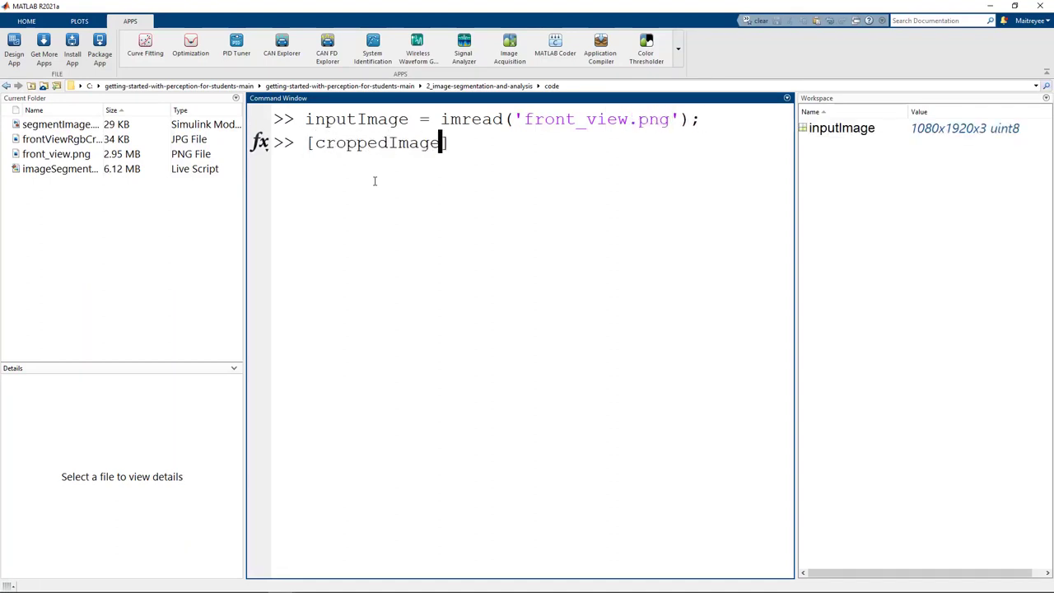
pyautogui.write('cropRect] = im')
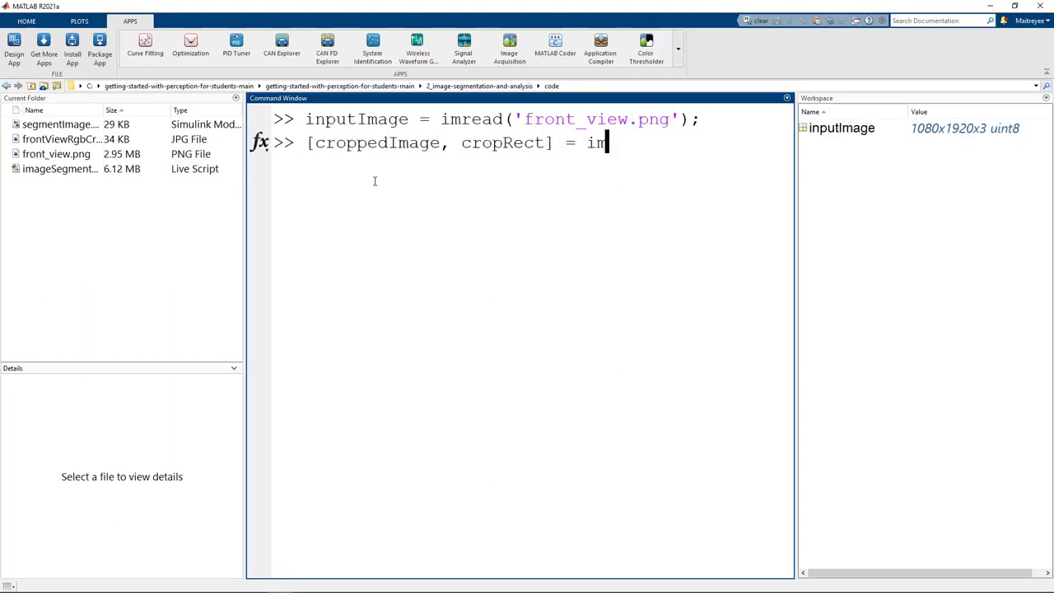
pyautogui.write('crop(inputImage')
pyautogui.press('Return')
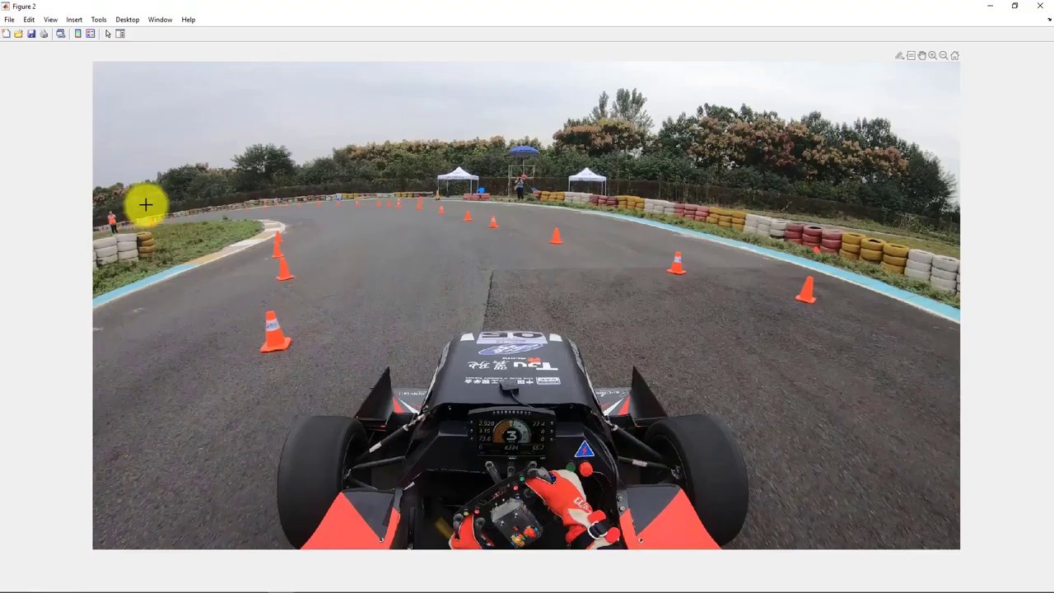
# Crop to the strip of track holding the cones and show croppedImage with imshow
pyautogui.moveTo(140, 206); pyautogui.dragTo(868, 330)
pyautogui.rightClick(597, 262)
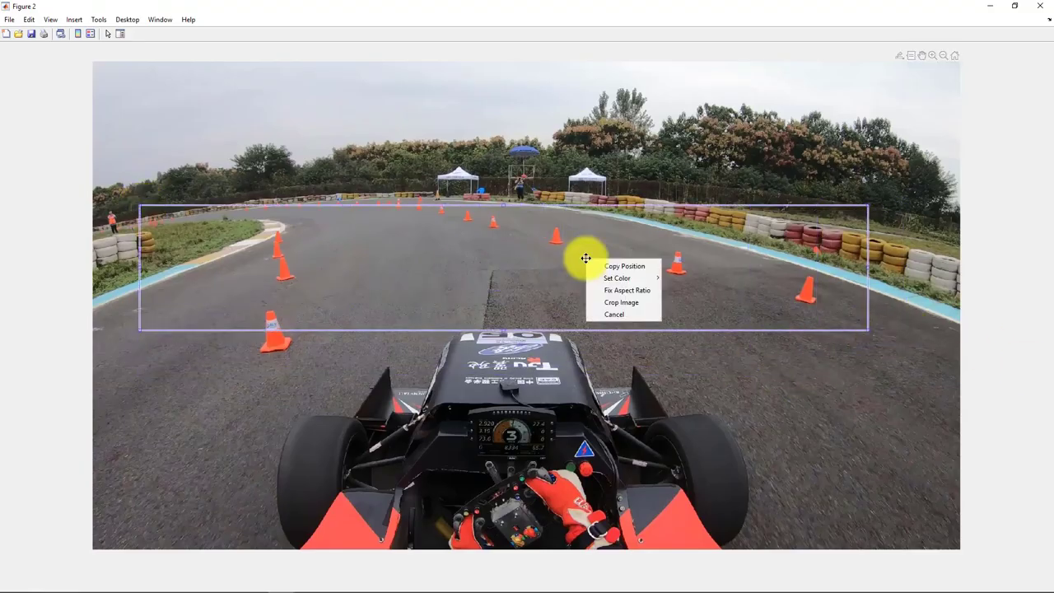
pyautogui.click(629, 302)
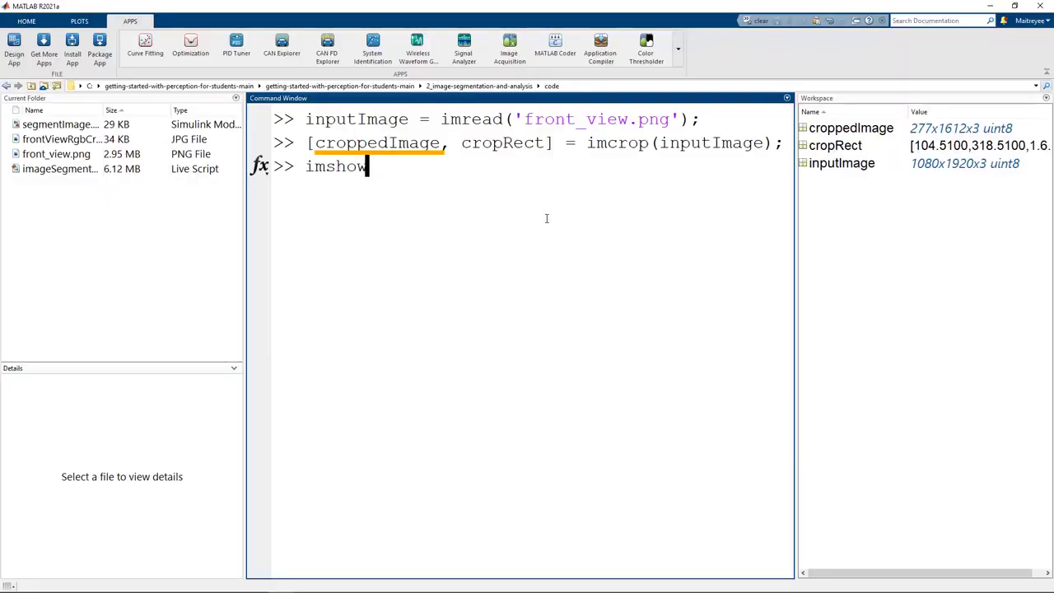
pyautogui.write('(croppedImage)')
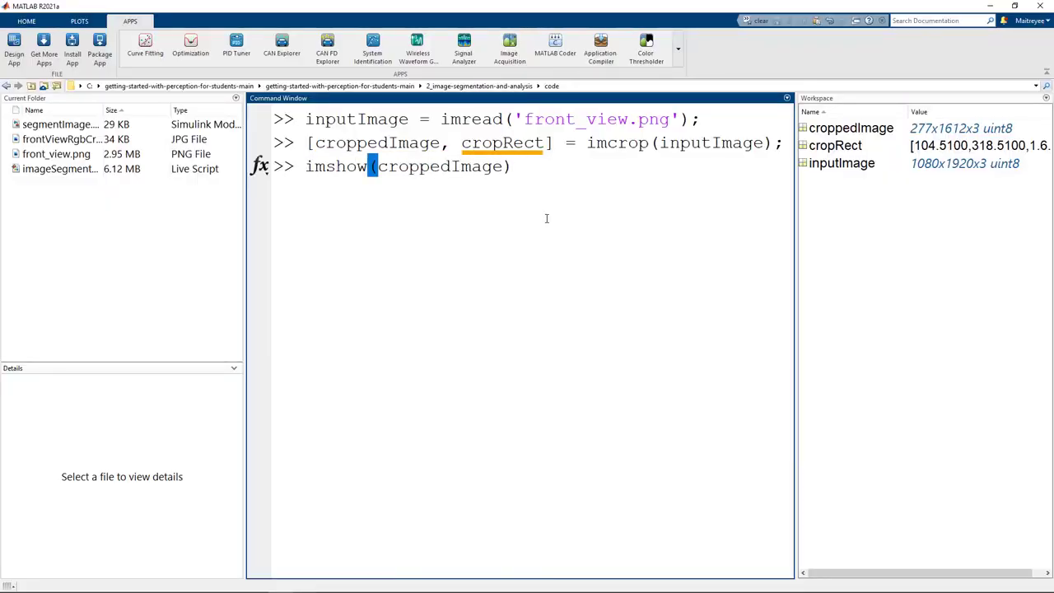
pyautogui.press('Return')
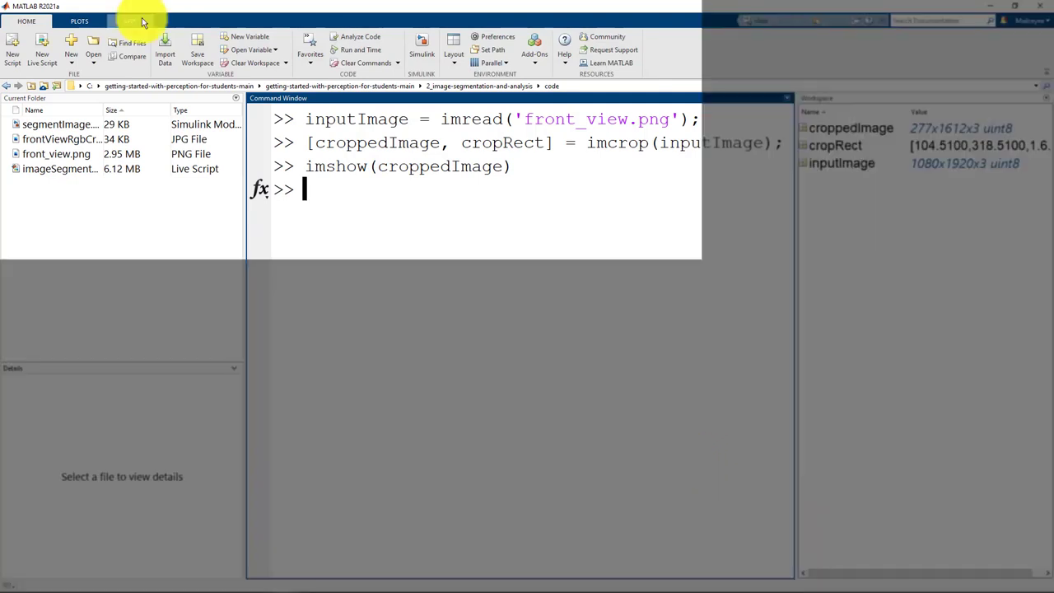
# Launch the Color Thresholder app from the Apps gallery
pyautogui.click(142, 21)
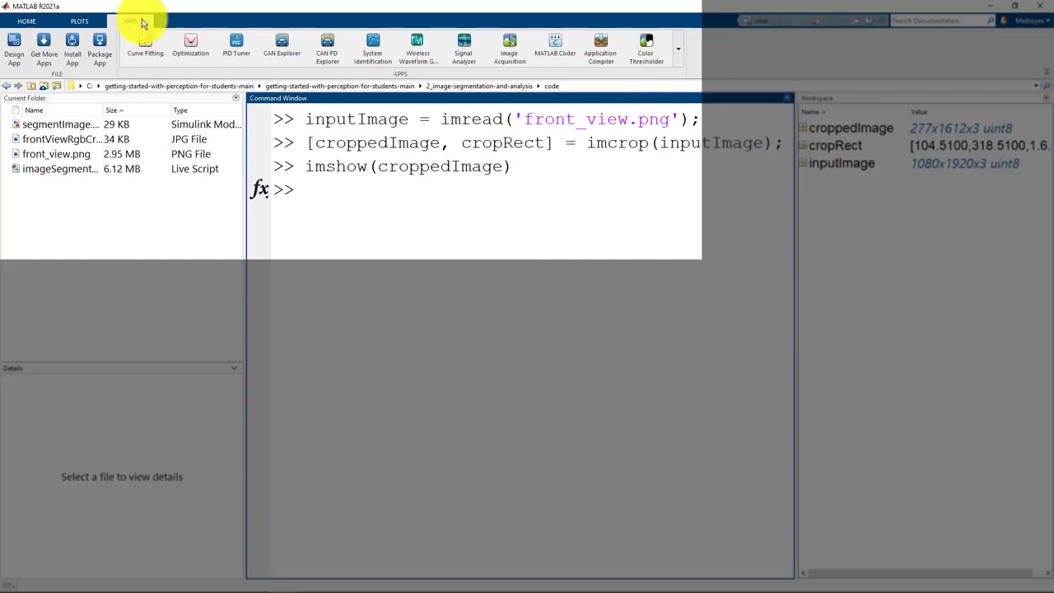
pyautogui.click(676, 54)
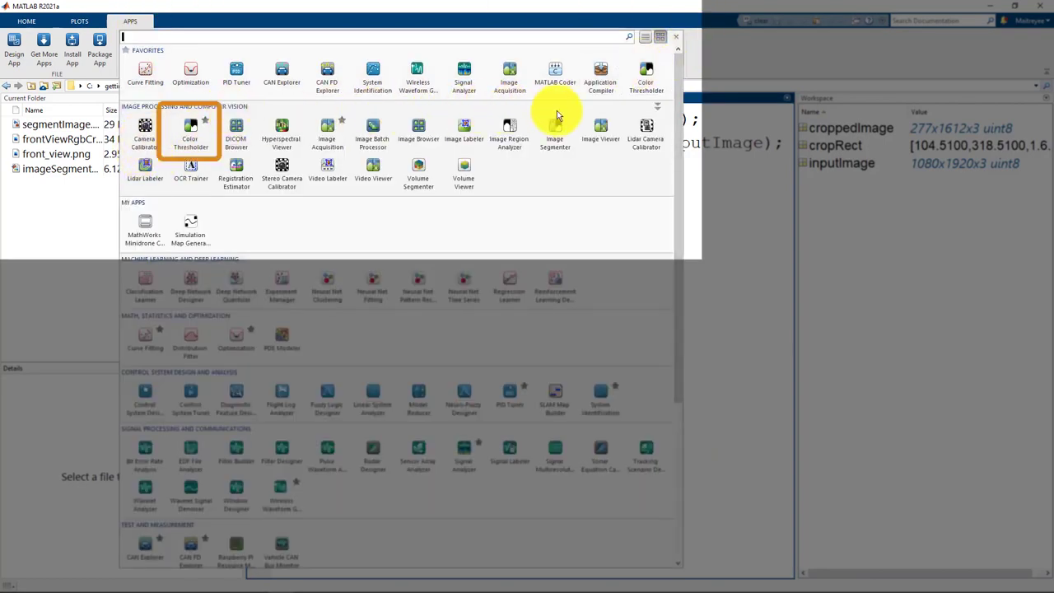
pyautogui.click(193, 142)
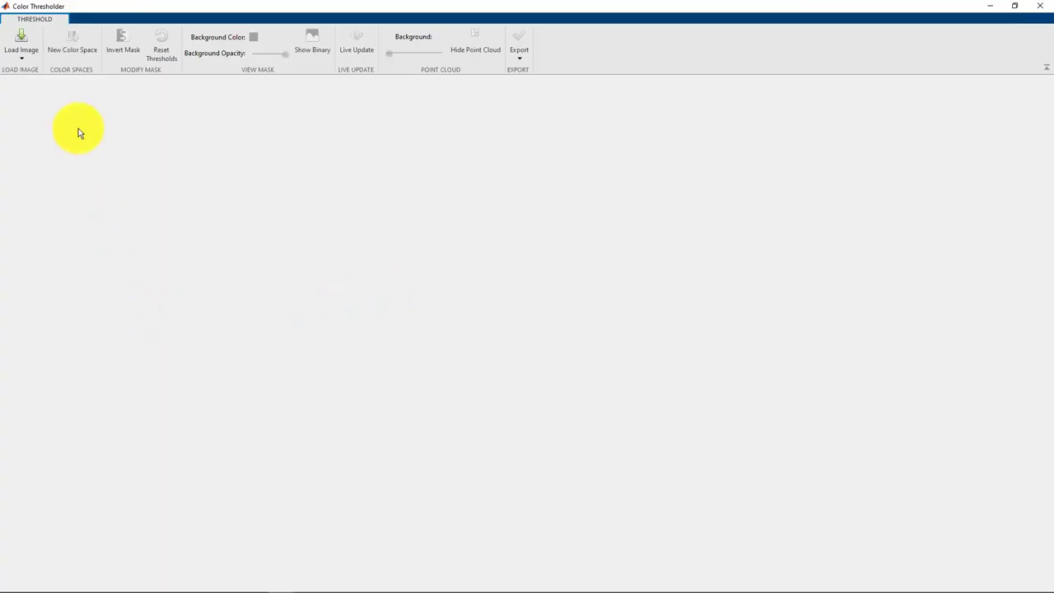
# Import croppedImage from the workspace into Color Thresholder
pyautogui.click(19, 58)
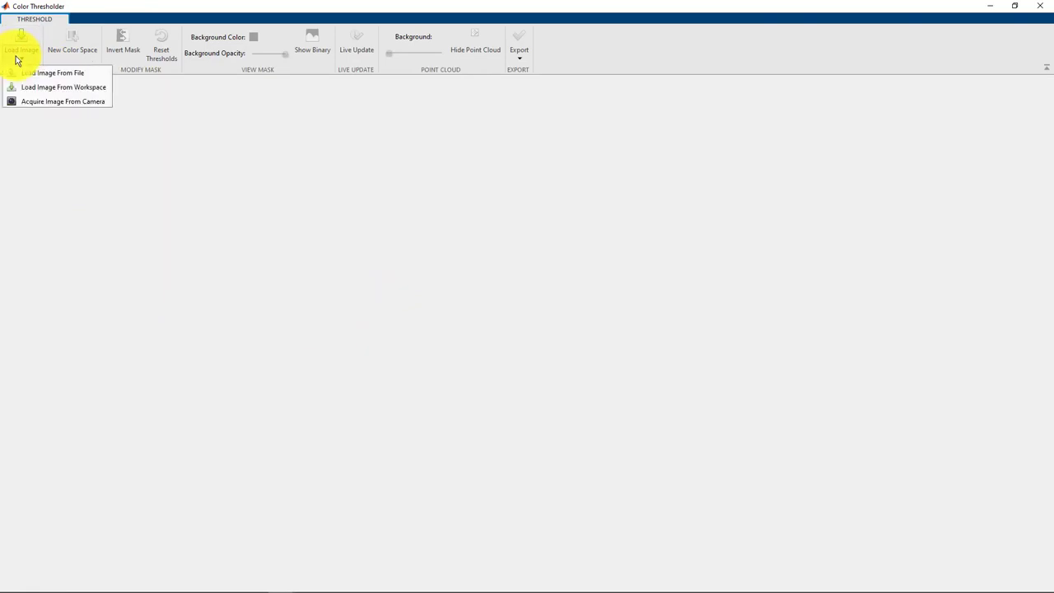
pyautogui.click(33, 89)
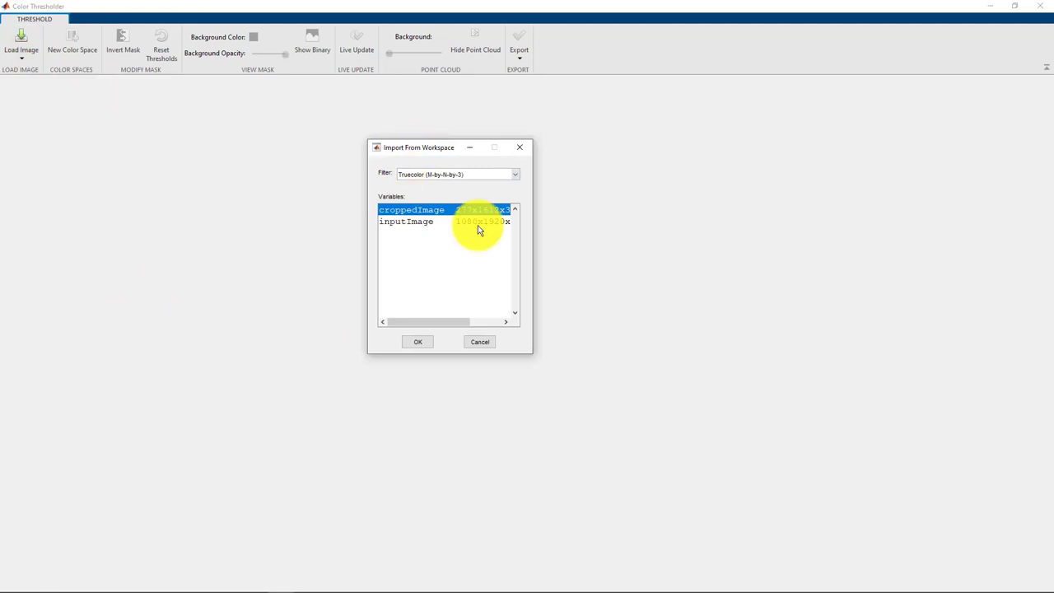
pyautogui.click(417, 342)
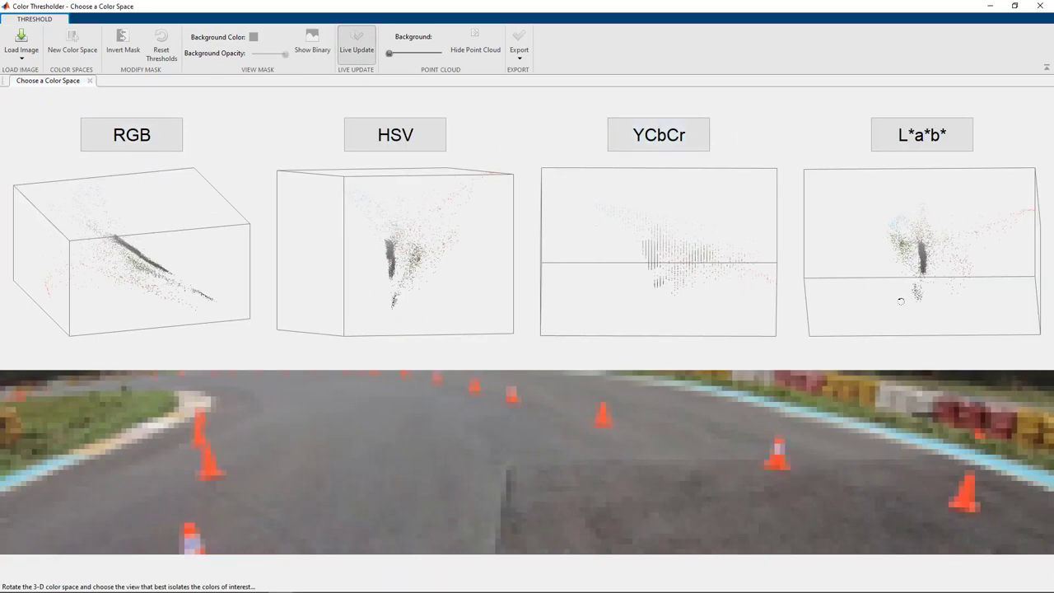
# In RGB, set red above ~198, green ~85–225, blue ~40–135, and lower background opacity
pyautogui.click(151, 140)
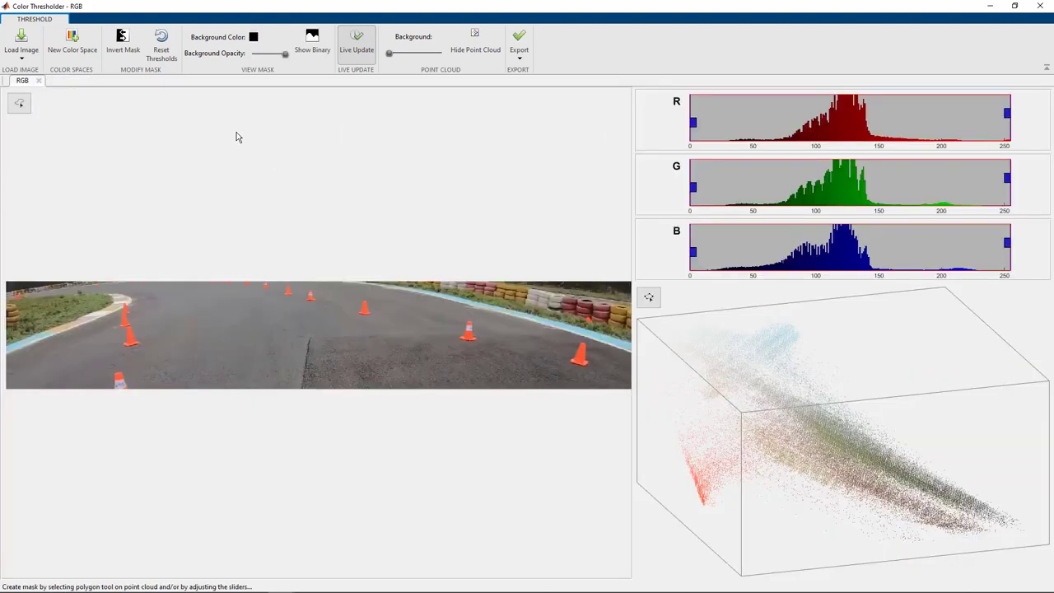
pyautogui.moveTo(693, 120); pyautogui.dragTo(938, 122)
pyautogui.moveTo(693, 188); pyautogui.dragTo(795, 188)
pyautogui.moveTo(1006, 177); pyautogui.dragTo(863, 178)
pyautogui.moveTo(692, 252); pyautogui.dragTo(734, 252)
pyautogui.moveTo(863, 178); pyautogui.dragTo(971, 177)
pyautogui.moveTo(1006, 242); pyautogui.dragTo(857, 242)
pyautogui.moveTo(735, 248)
pyautogui.mouseDown()
pyautogui.moveTo(761, 247)
pyautogui.moveTo(745, 240)
pyautogui.mouseUp()
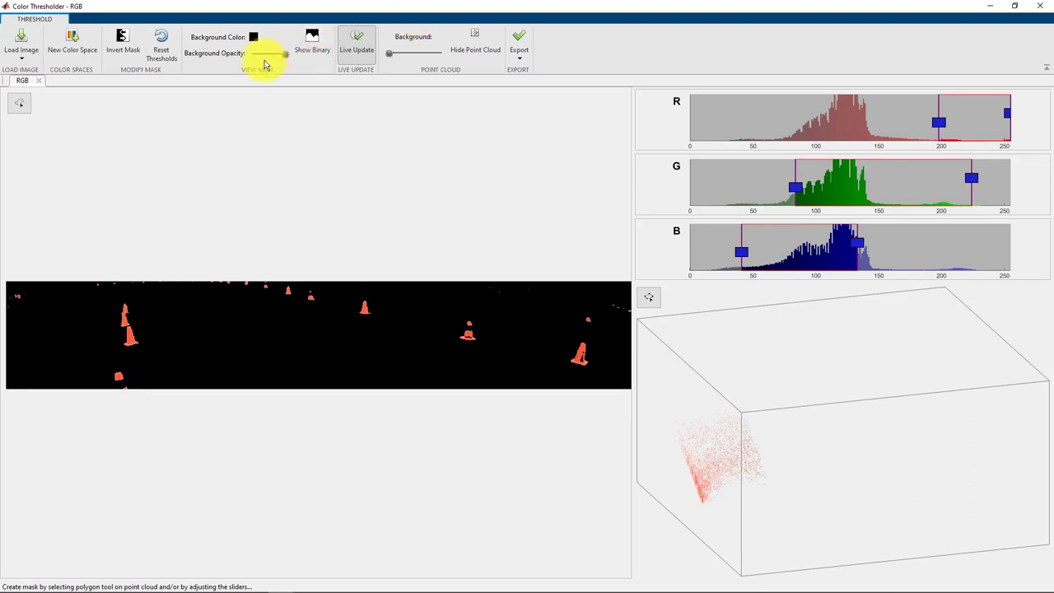
pyautogui.moveTo(288, 57); pyautogui.dragTo(273, 59)
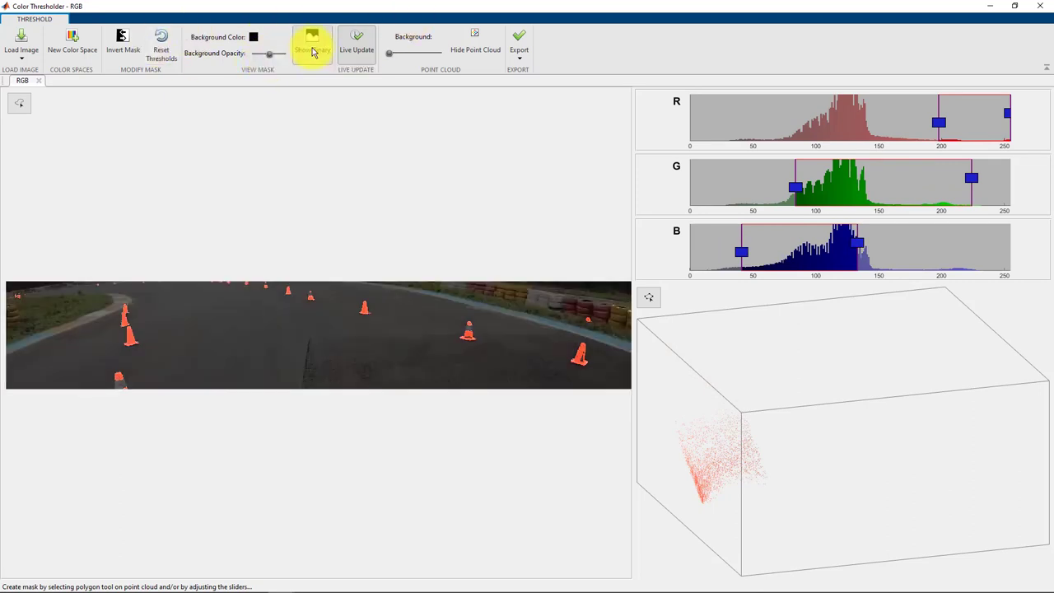
# Show the binary mask and export BW and maskedRGBImage, leaving out the input RGB image
pyautogui.click(312, 50)
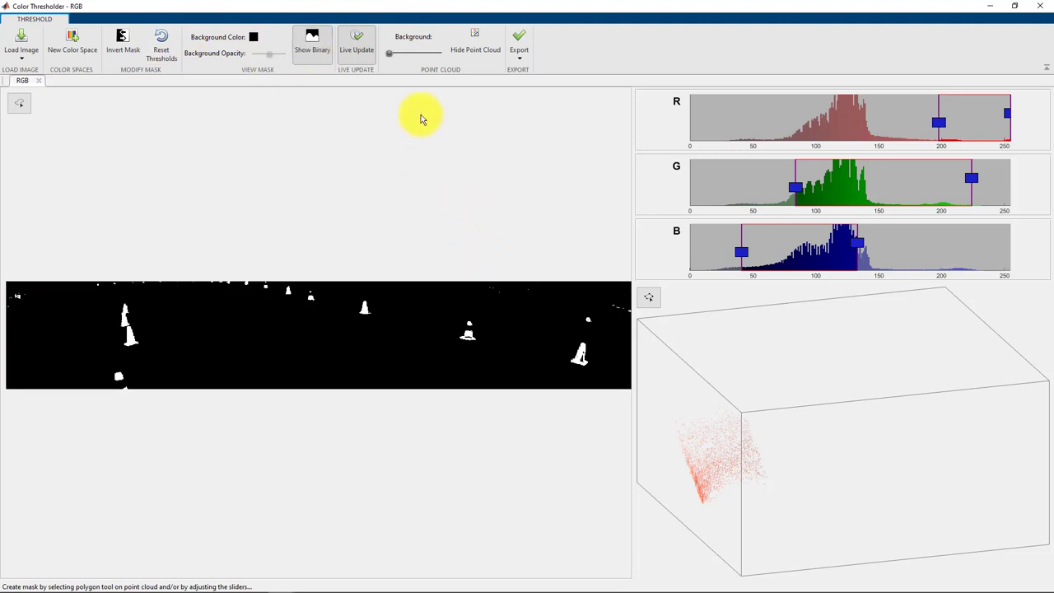
pyautogui.click(520, 60)
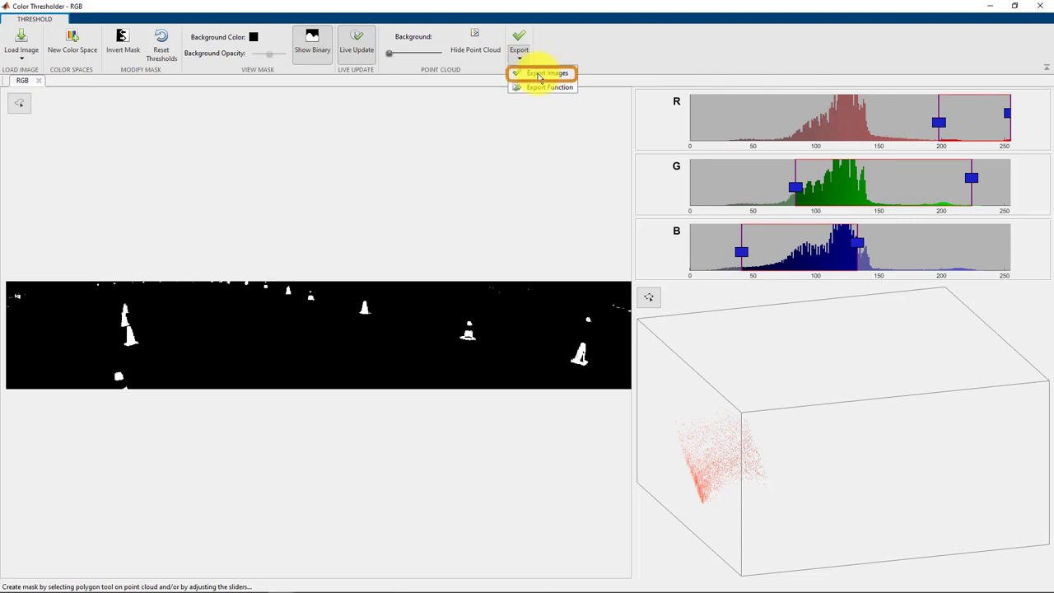
pyautogui.click(539, 76)
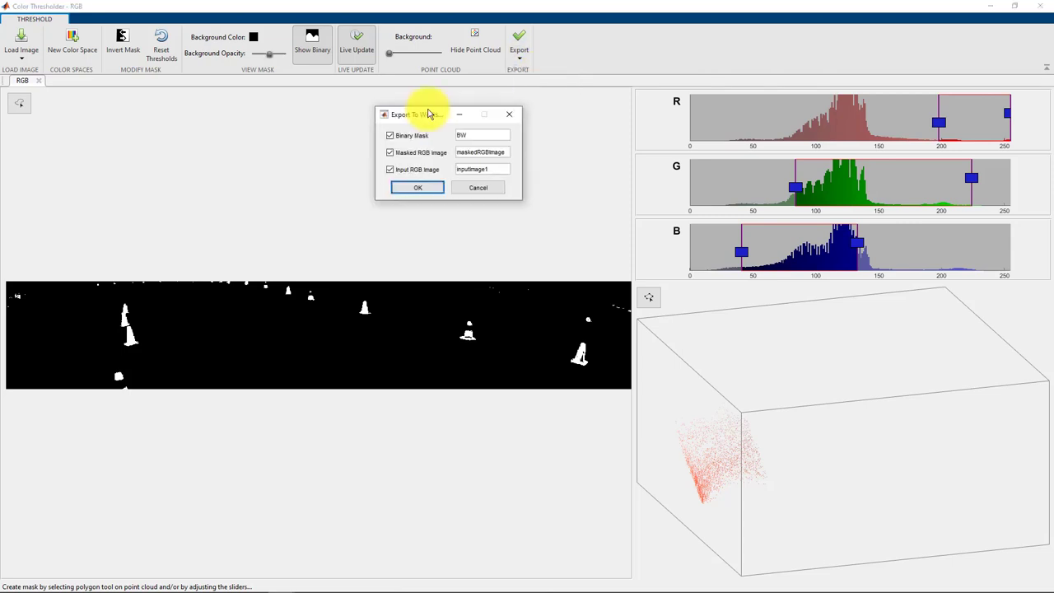
pyautogui.click(390, 170)
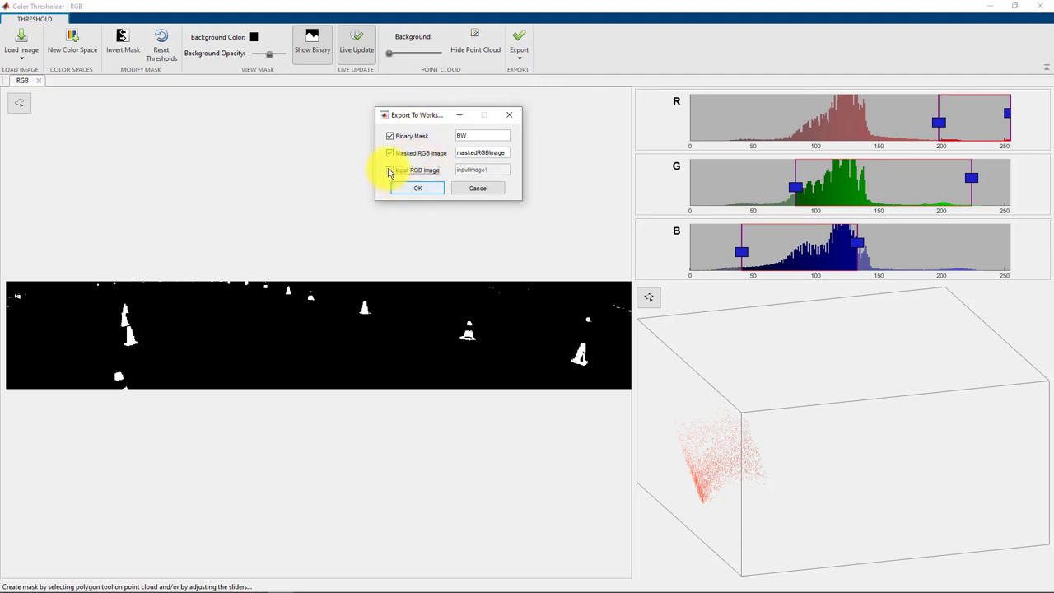
pyautogui.click(417, 191)
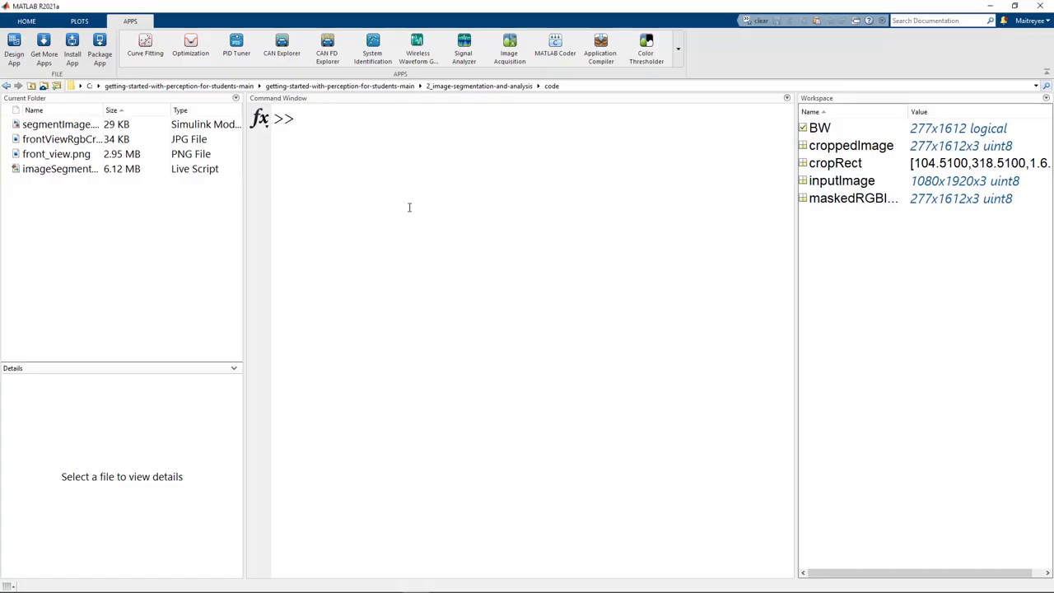
# Run imshow(BW) in the Command Window to display the binary cone mask
pyautogui.click(408, 209)
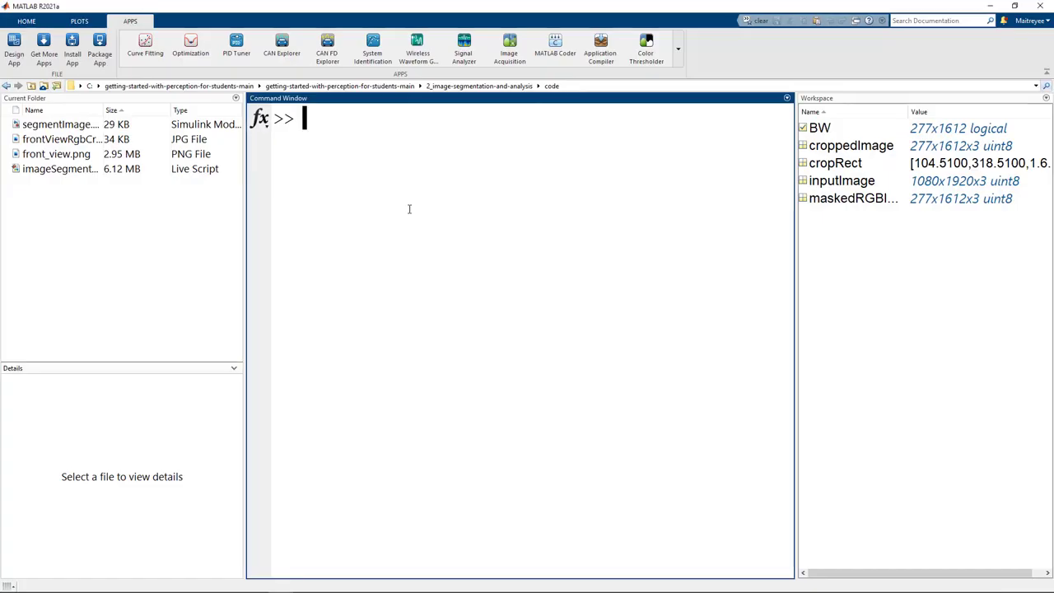
pyautogui.write('imshow(BW)')
pyautogui.press('Return')
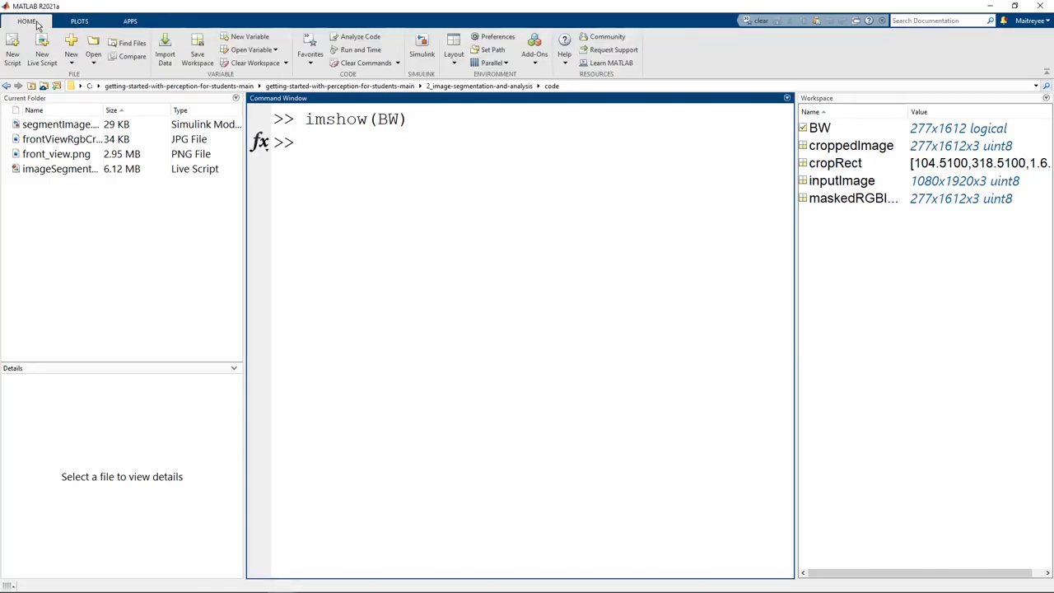
# Launch Image Segmenter from the Apps gallery
pyautogui.click(131, 23)
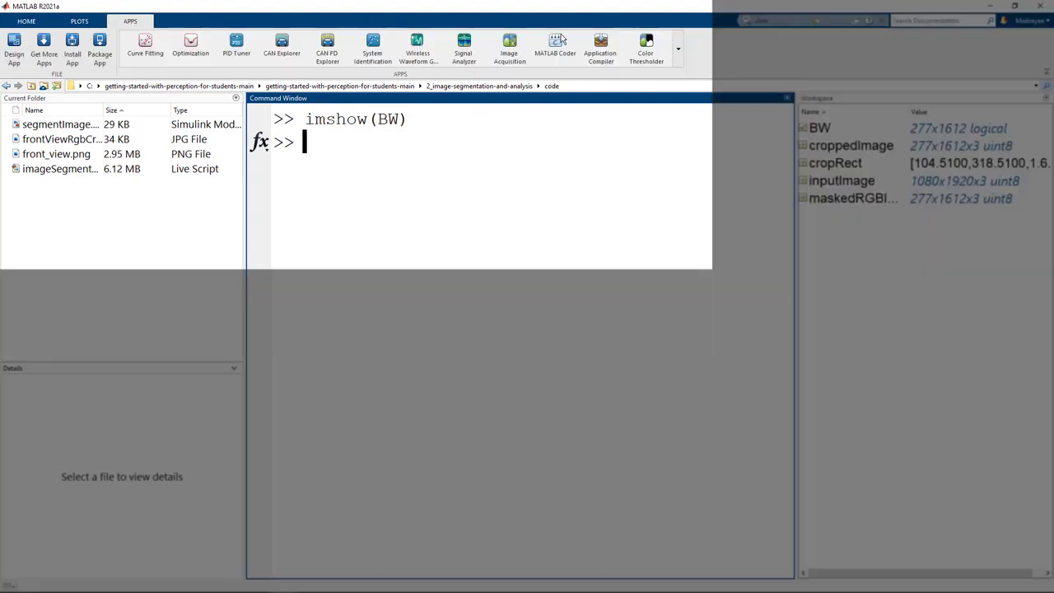
pyautogui.click(677, 57)
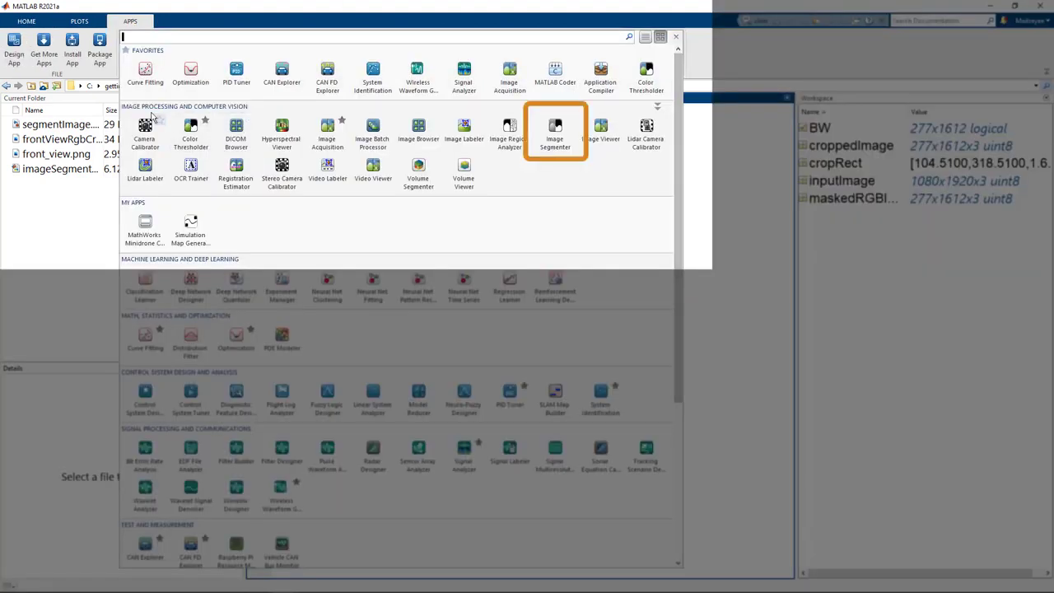
pyautogui.click(557, 149)
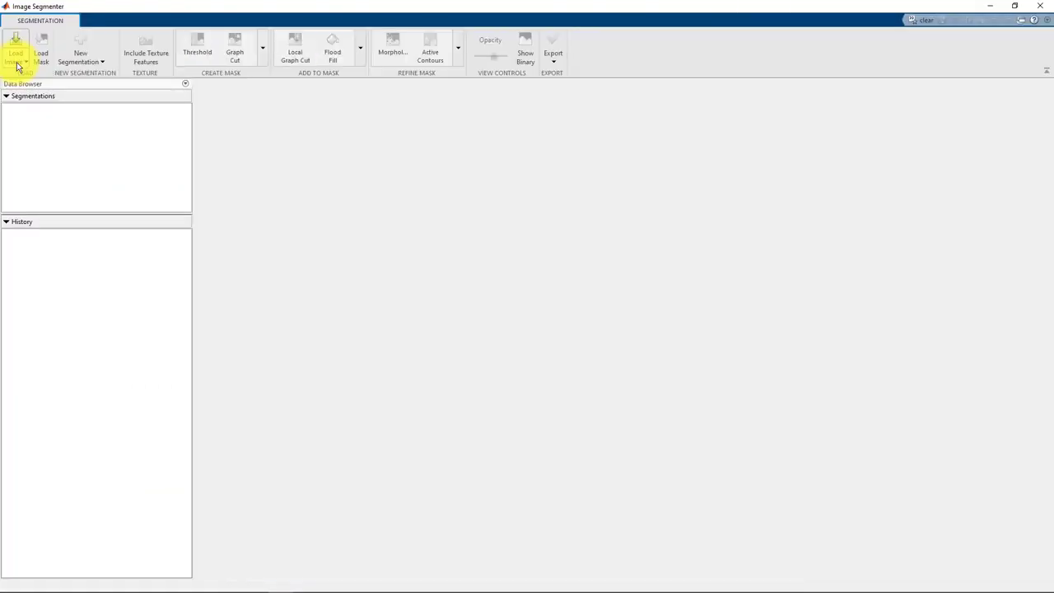
# Load croppedImage from the workspace and import BW as the mask
pyautogui.click(16, 59)
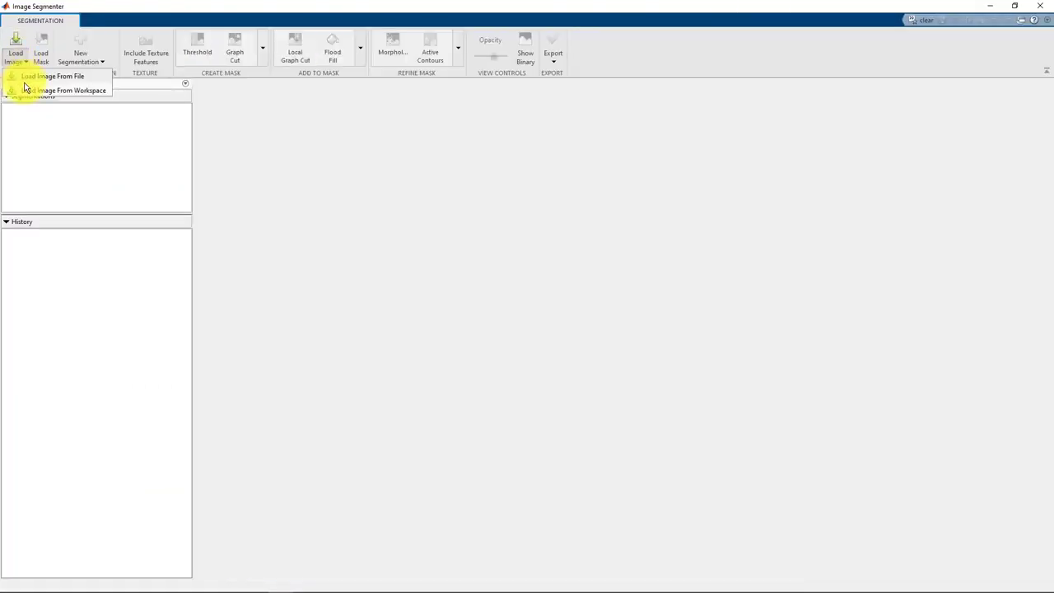
pyautogui.click(29, 89)
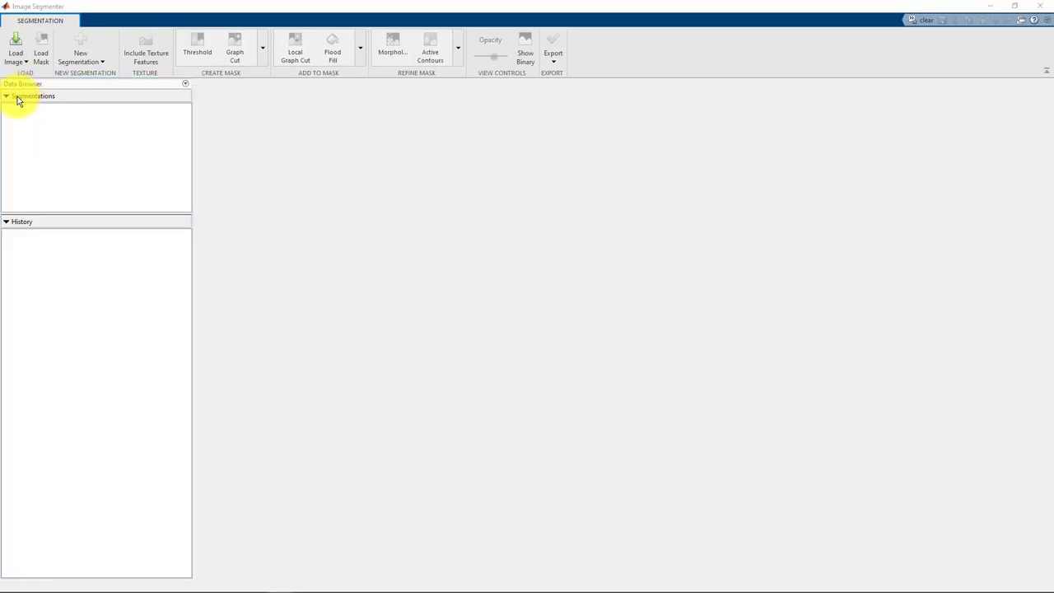
pyautogui.click(399, 208)
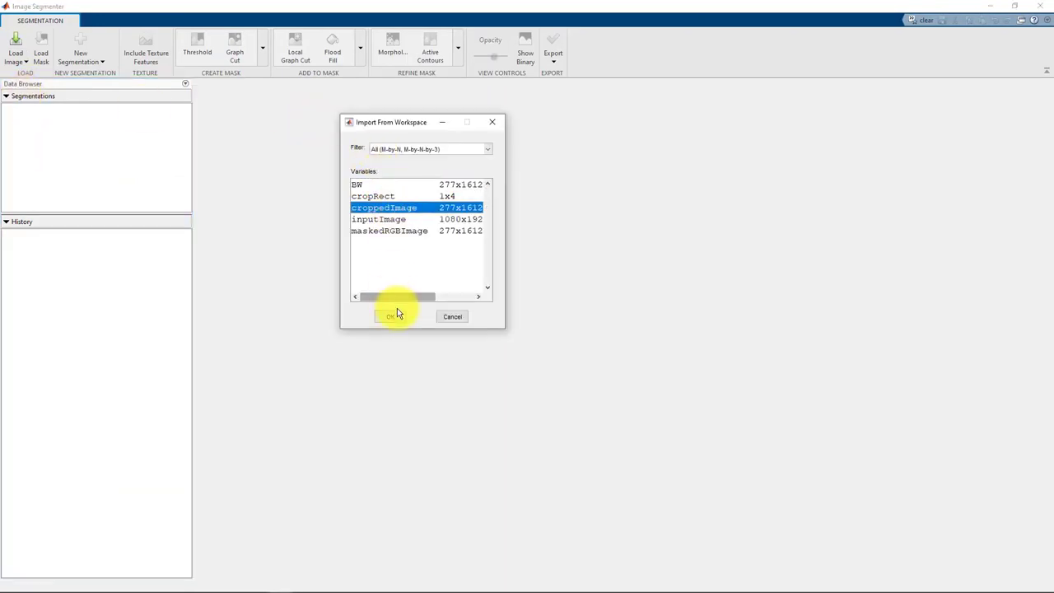
pyautogui.click(392, 317)
pyautogui.click(50, 59)
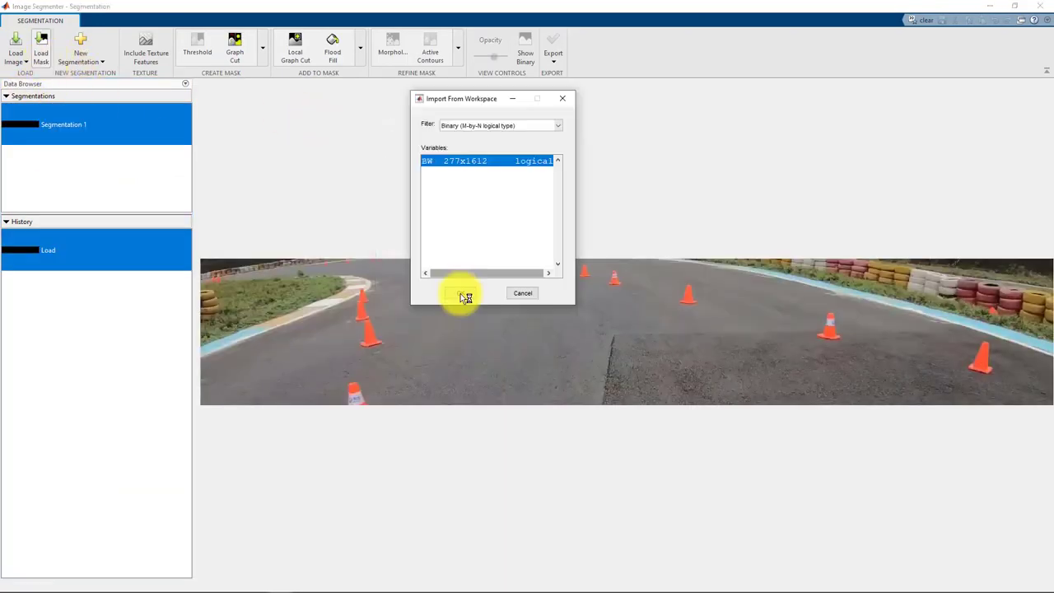
pyautogui.click(458, 294)
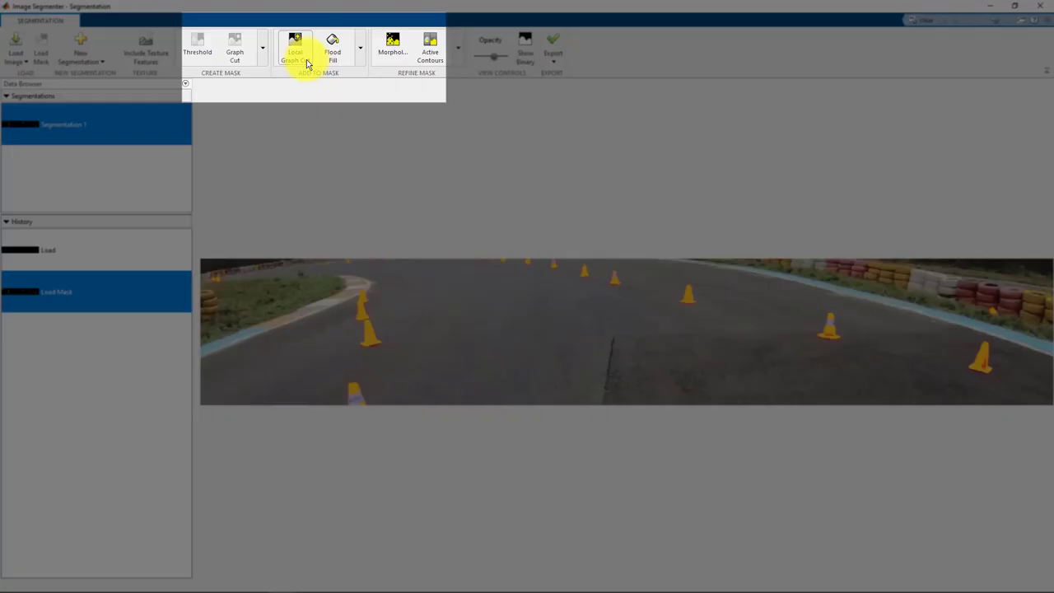
# Add the near cone at the bottom to the mask with a local graph cut
pyautogui.click(307, 64)
pyautogui.moveTo(343, 378); pyautogui.dragTo(371, 406)
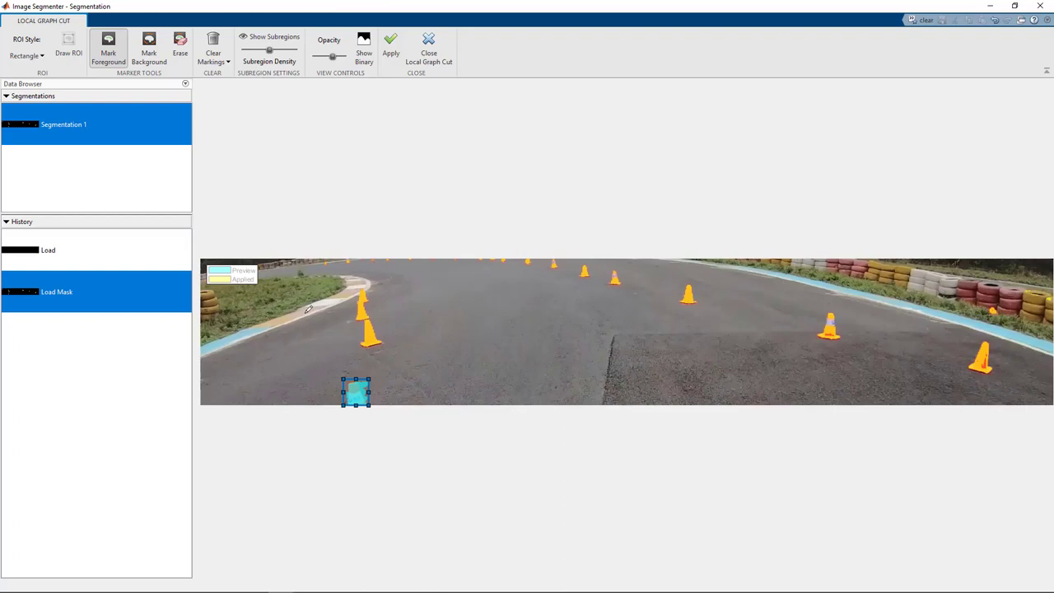
pyautogui.moveTo(355, 396); pyautogui.dragTo(356, 396)
pyautogui.click(392, 51)
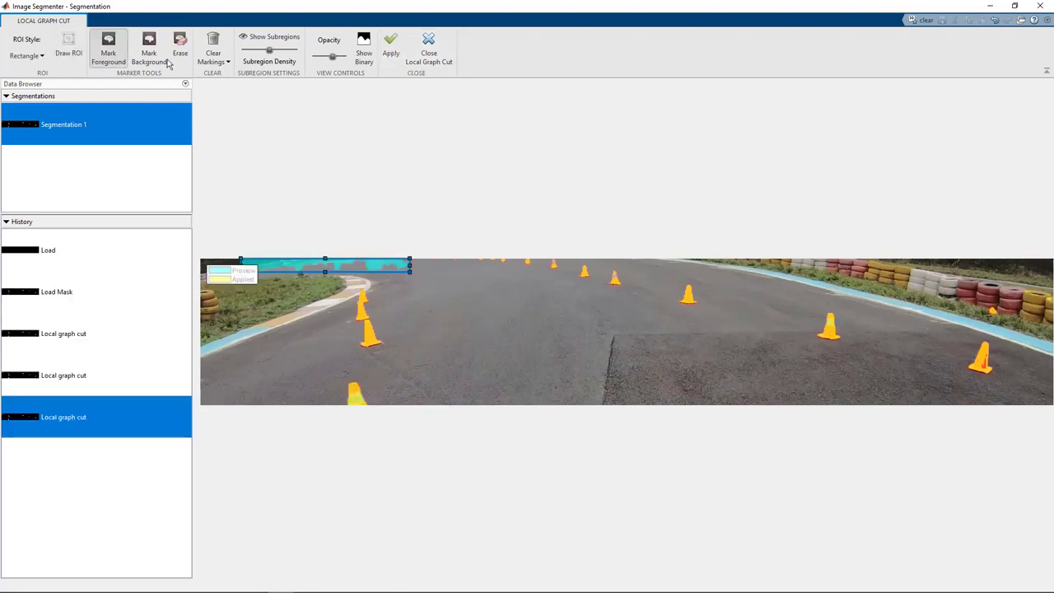
# Mark the top strip and the right tyre barrier as background and apply
pyautogui.click(158, 62)
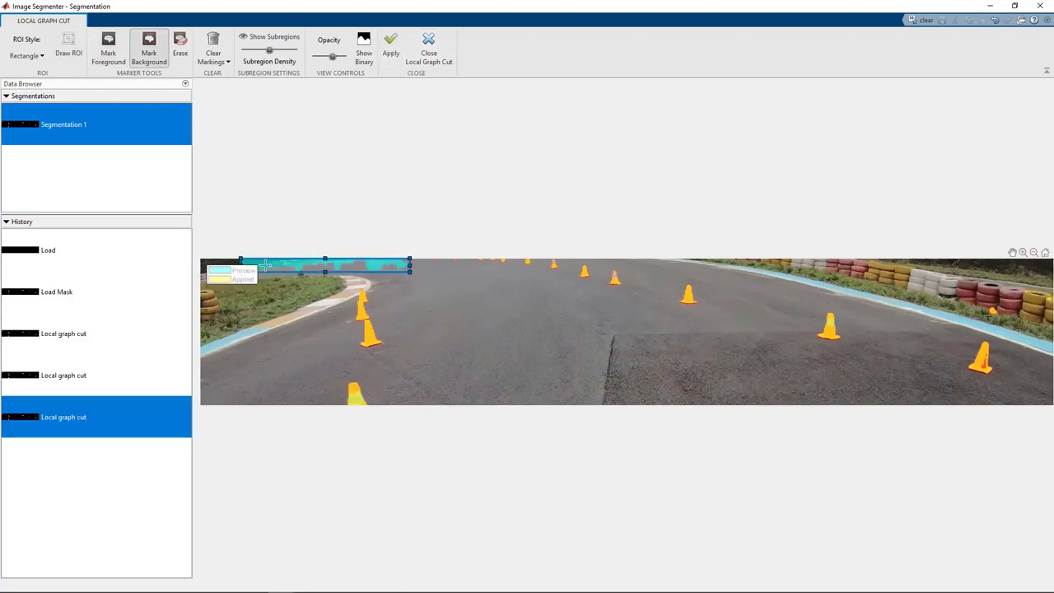
pyautogui.moveTo(262, 264); pyautogui.dragTo(405, 263)
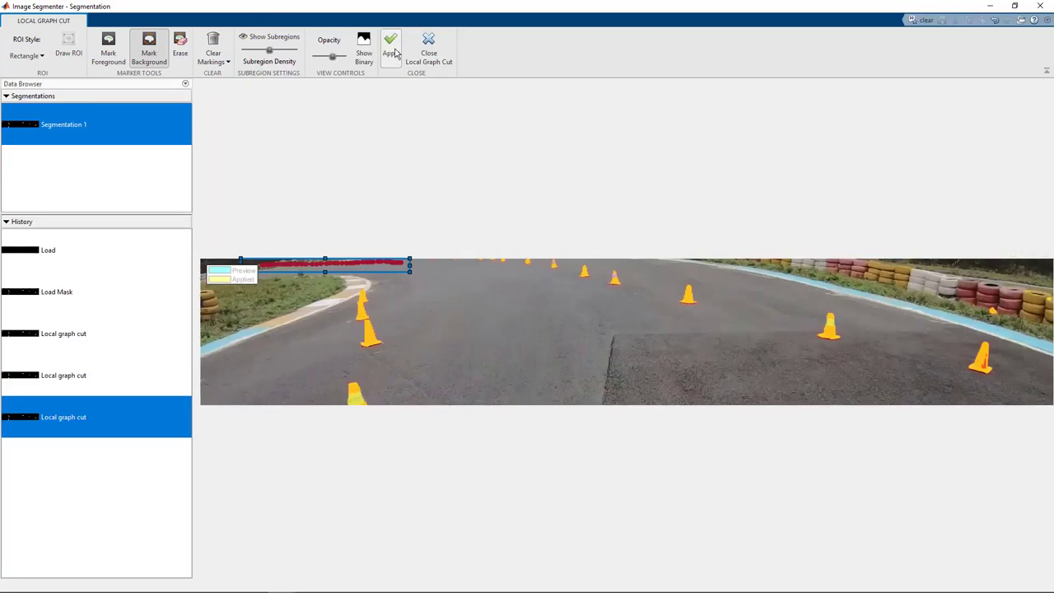
pyautogui.click(393, 53)
pyautogui.moveTo(1047, 271)
pyautogui.mouseDown()
pyautogui.moveTo(927, 329)
pyautogui.moveTo(982, 293)
pyautogui.moveTo(1042, 296)
pyautogui.moveTo(991, 321)
pyautogui.moveTo(968, 315)
pyautogui.mouseUp()
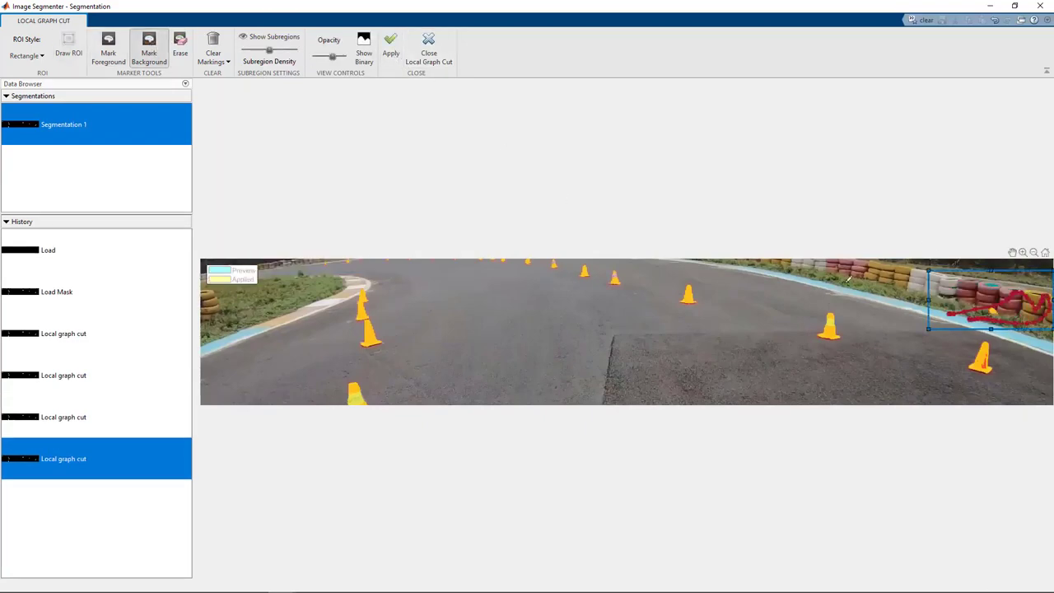
pyautogui.click(390, 53)
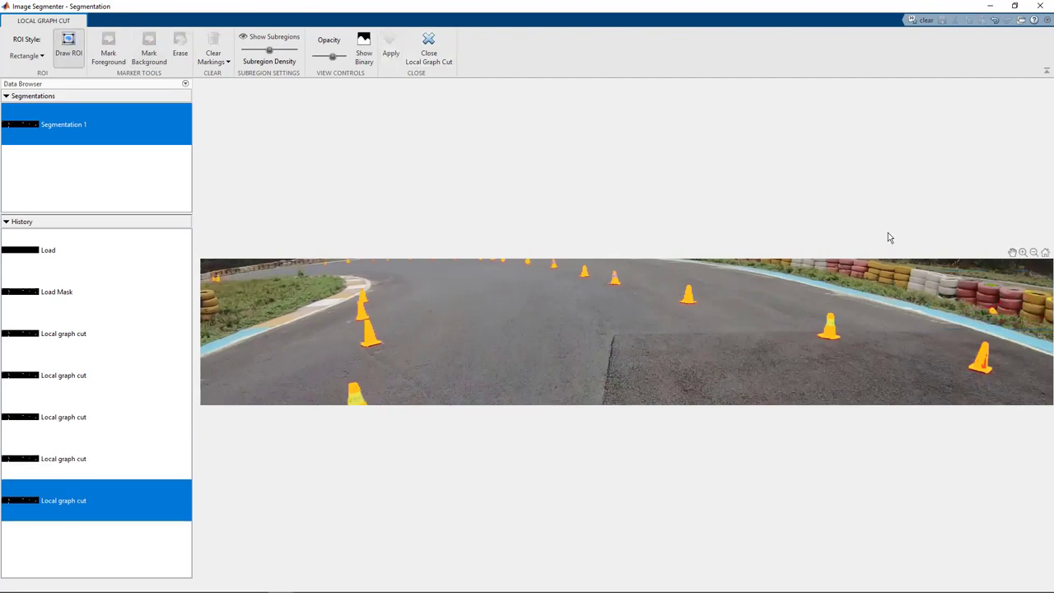
# Close Local Graph Cut and apply Fill Holes to the cone mask
pyautogui.click(424, 60)
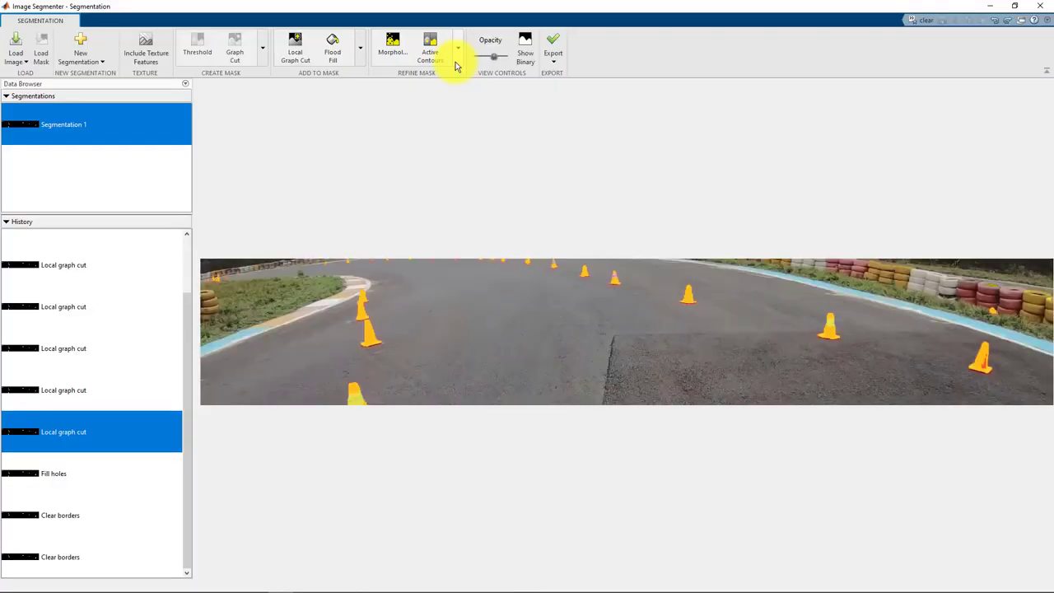
pyautogui.click(456, 58)
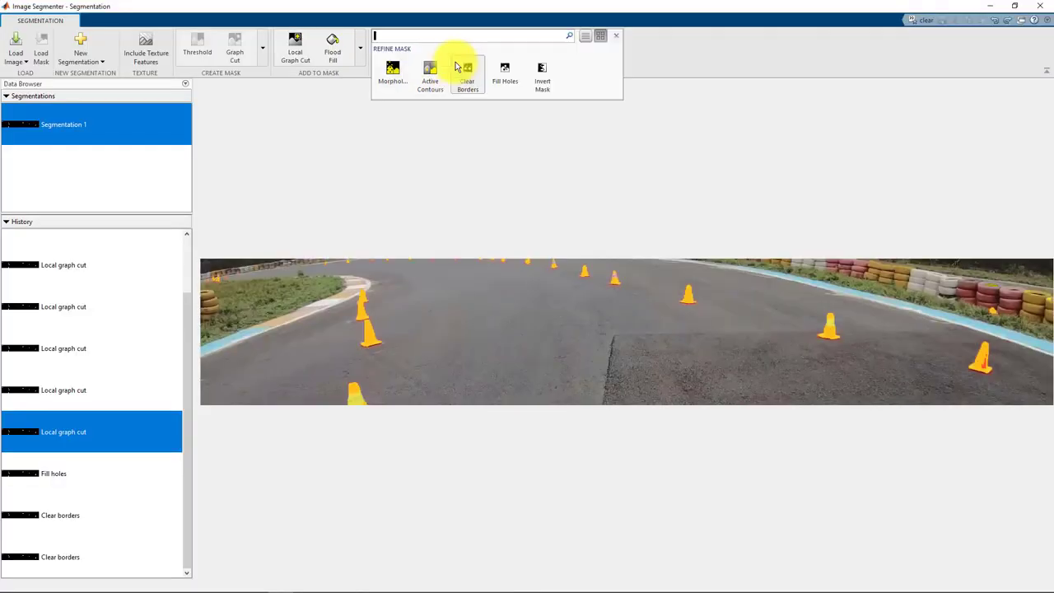
pyautogui.click(502, 82)
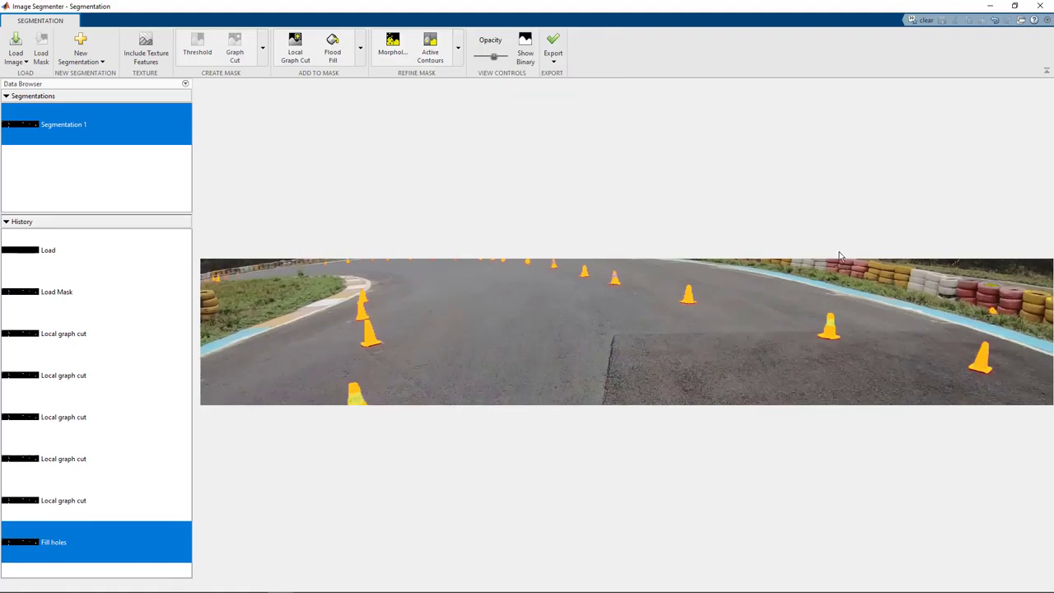
pyautogui.click(459, 62)
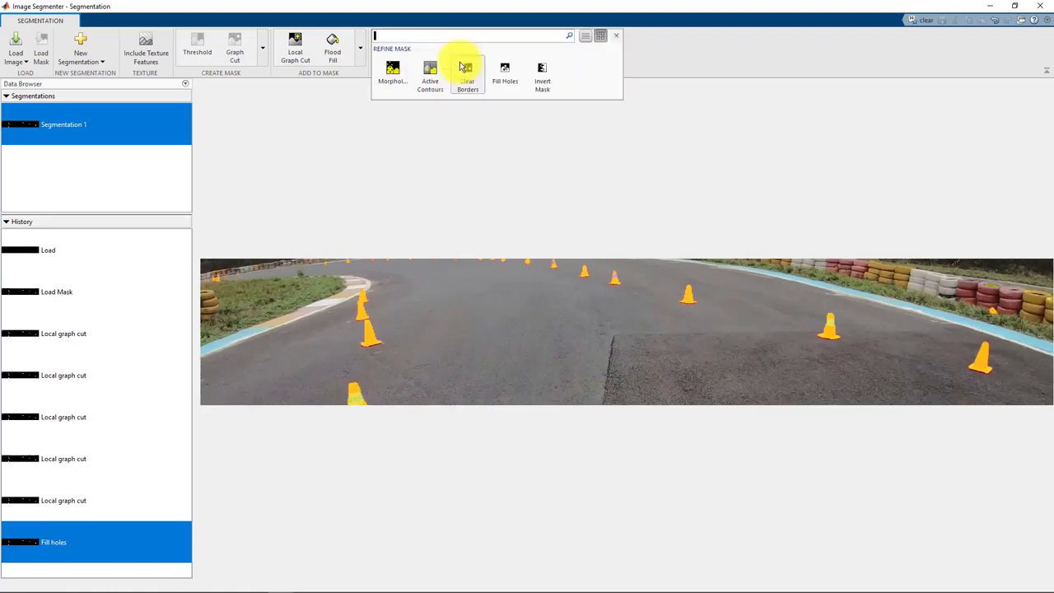
# In Morphology, preview dilate, erode, open and close, settling on erode
pyautogui.click(391, 82)
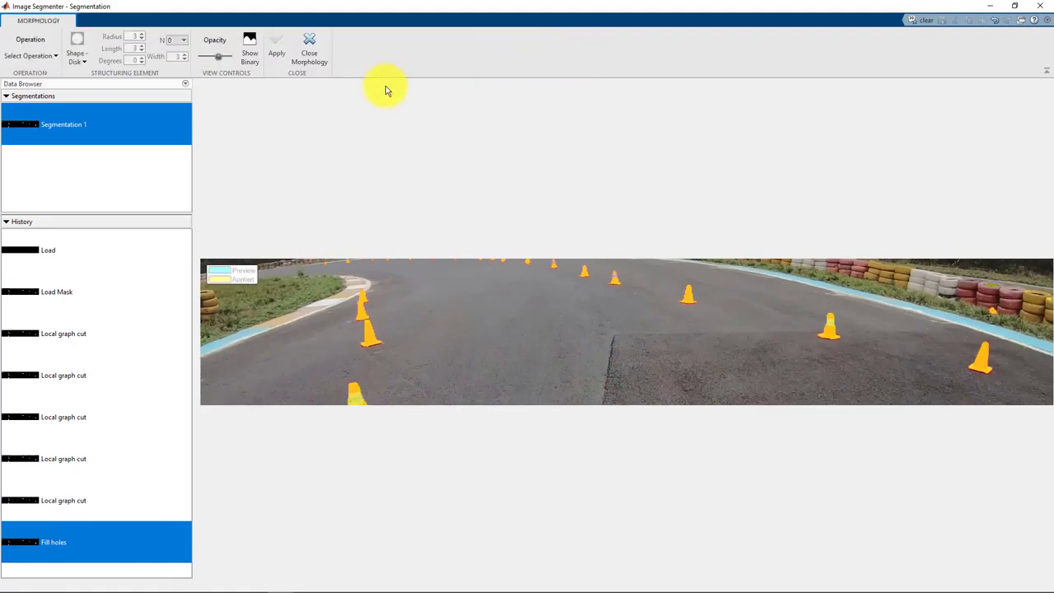
pyautogui.click(25, 58)
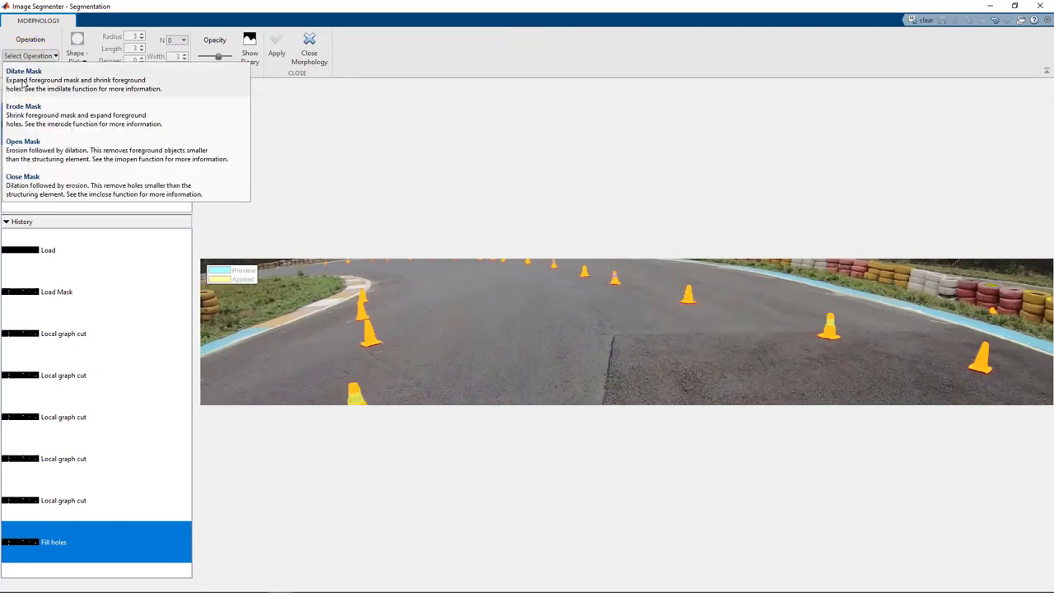
pyautogui.click(22, 82)
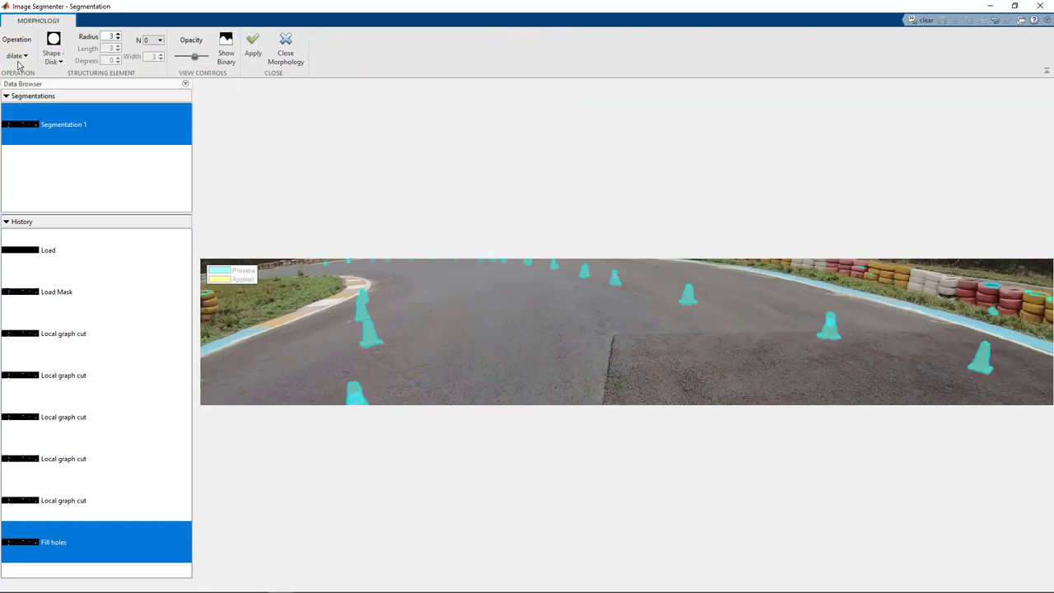
pyautogui.click(15, 56)
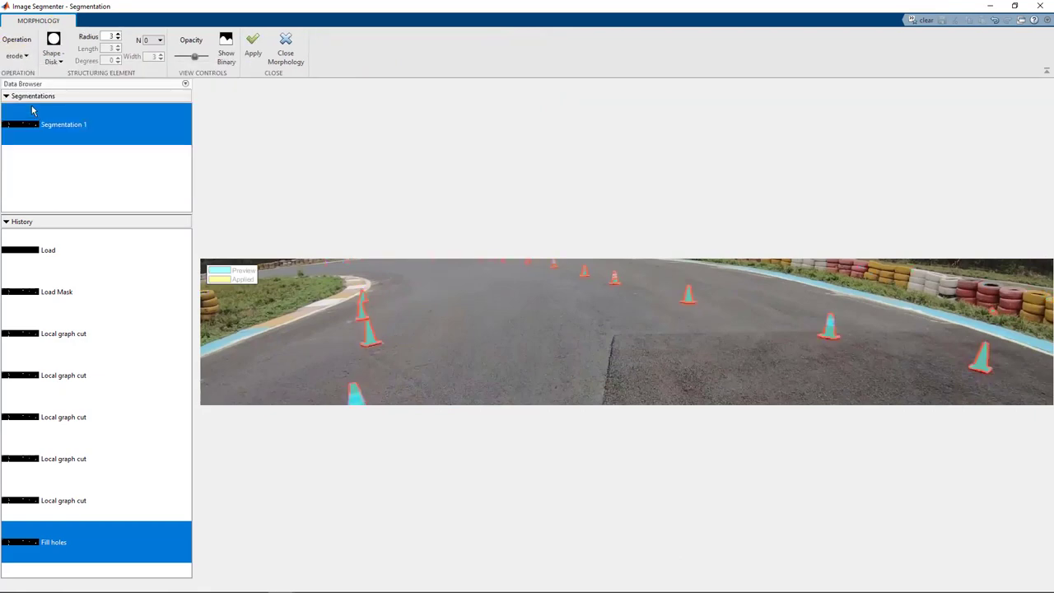
pyautogui.click(17, 57)
pyautogui.click(23, 141)
pyautogui.click(23, 58)
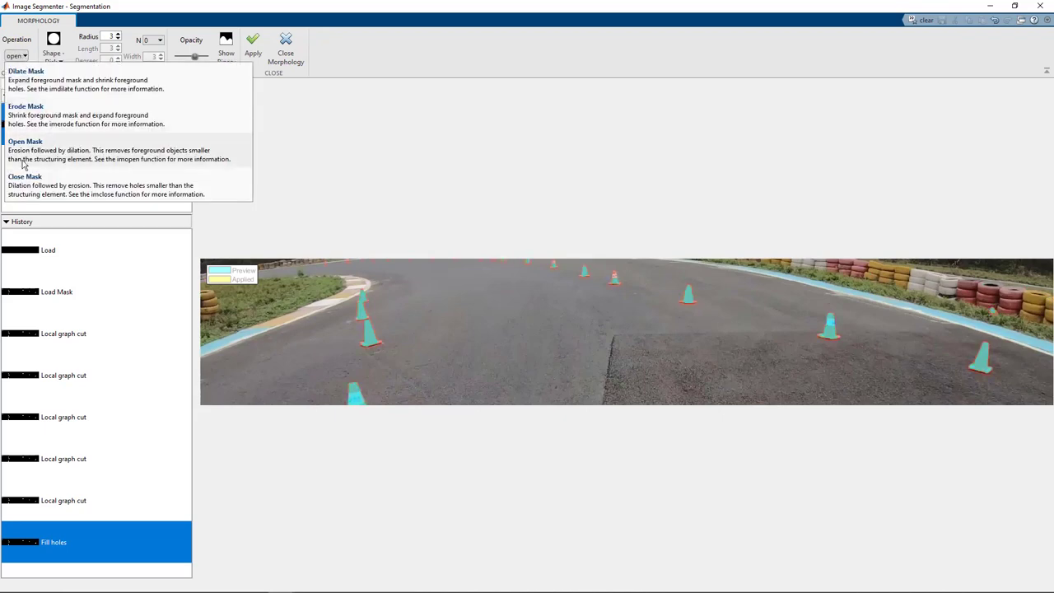
pyautogui.click(36, 186)
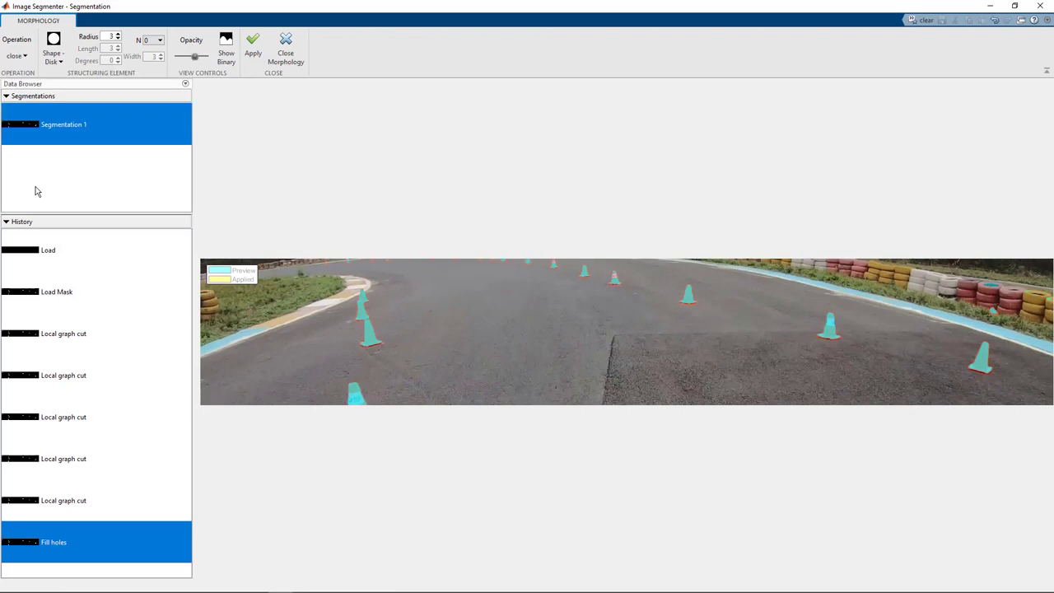
pyautogui.click(16, 55)
pyautogui.click(24, 106)
# Erode the mask with a line structuring element of length 12
pyautogui.click(52, 52)
pyautogui.click(99, 78)
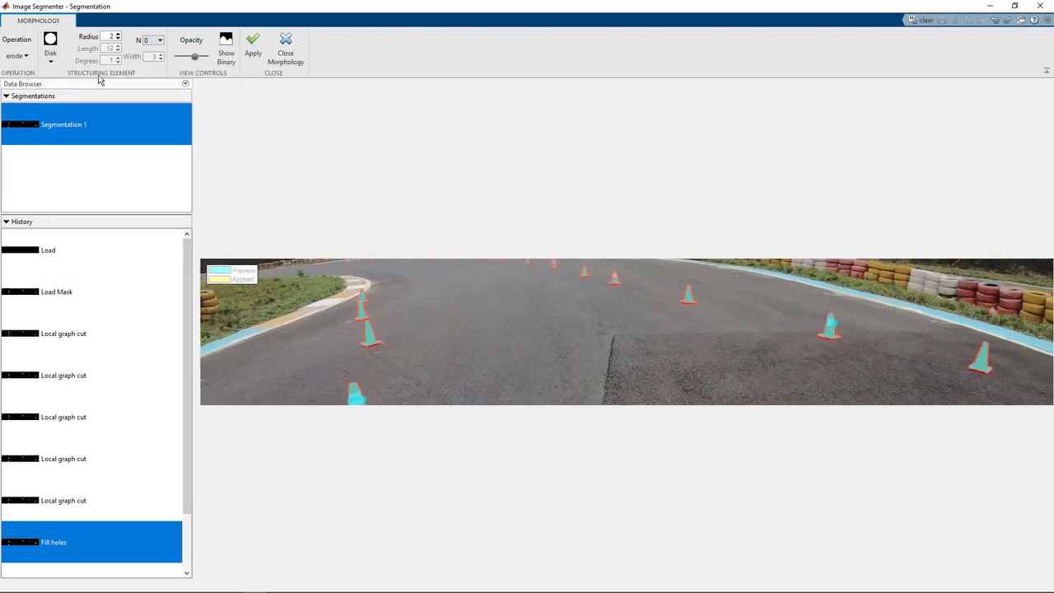
pyautogui.click(118, 50)
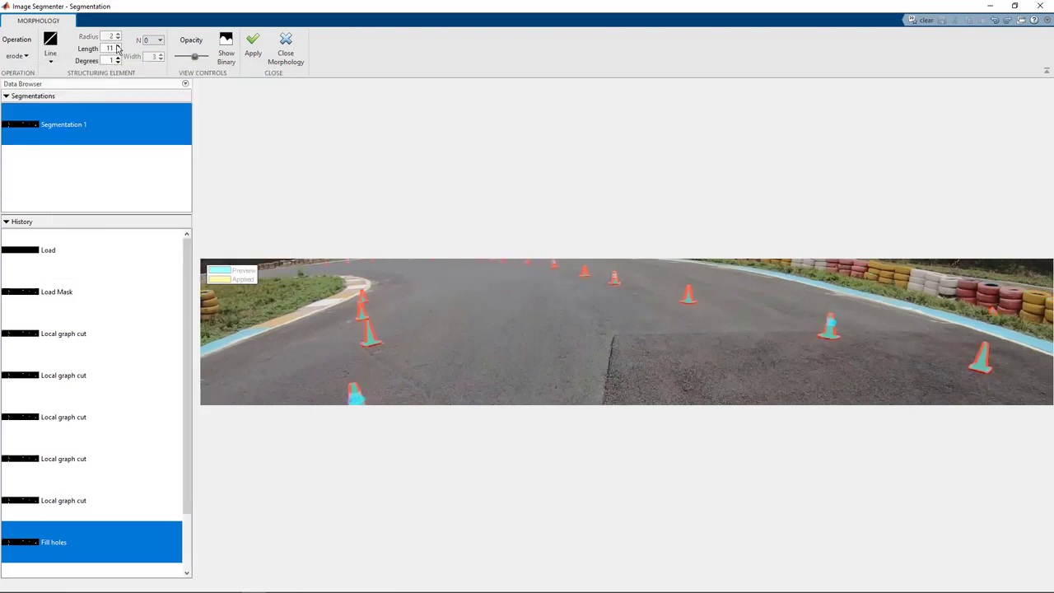
pyautogui.click(118, 48)
pyautogui.click(252, 49)
# Dilate the mask with the same line element and close Morphology
pyautogui.click(16, 56)
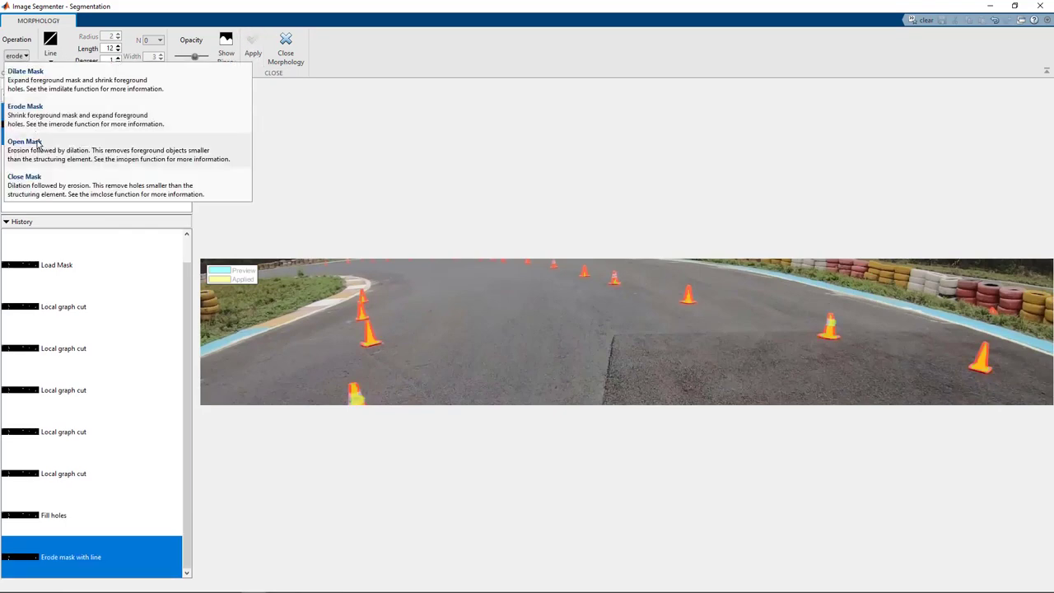
pyautogui.click(66, 86)
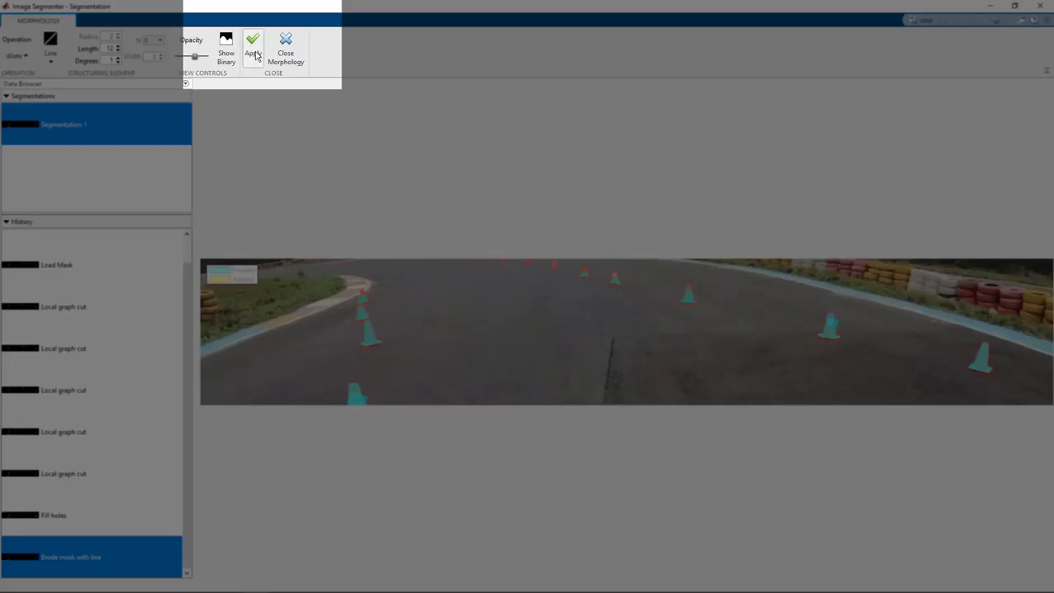
pyautogui.click(255, 54)
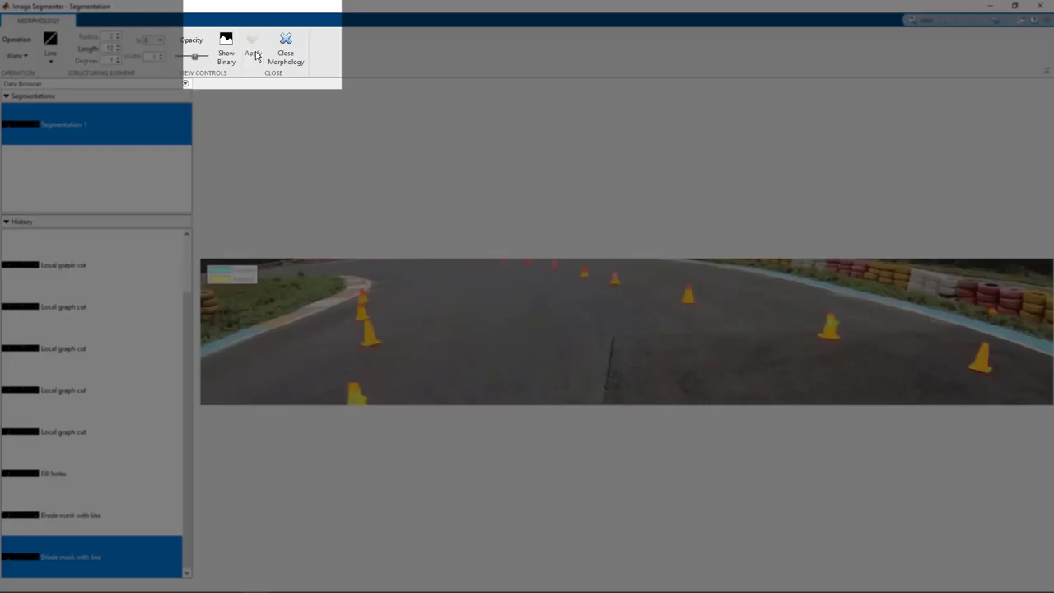
pyautogui.click(280, 47)
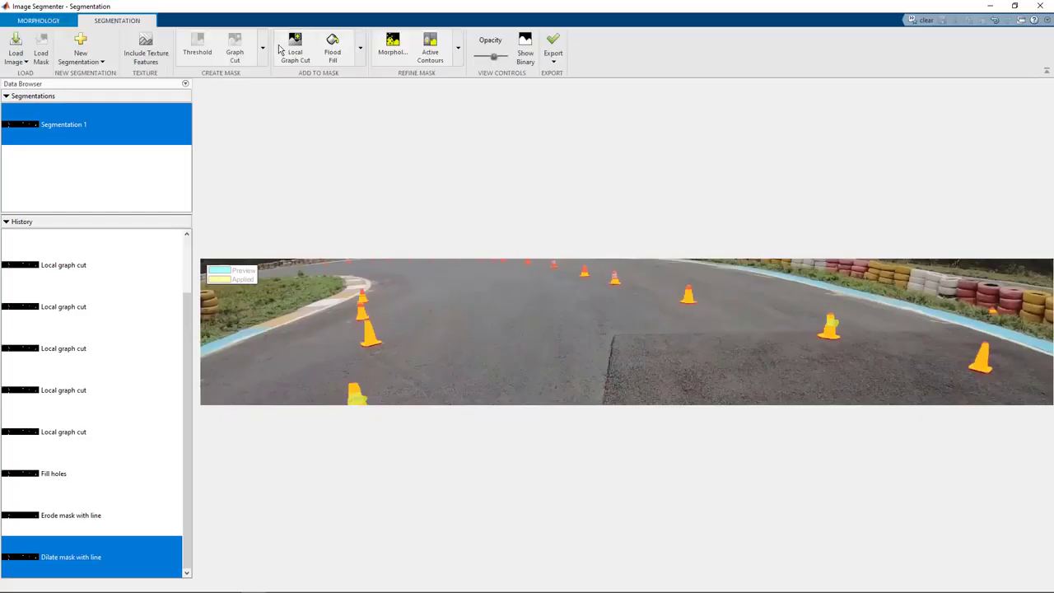
# Display the refined cone mask in binary and export it as BWRefined and maskedImage3
pyautogui.click(530, 59)
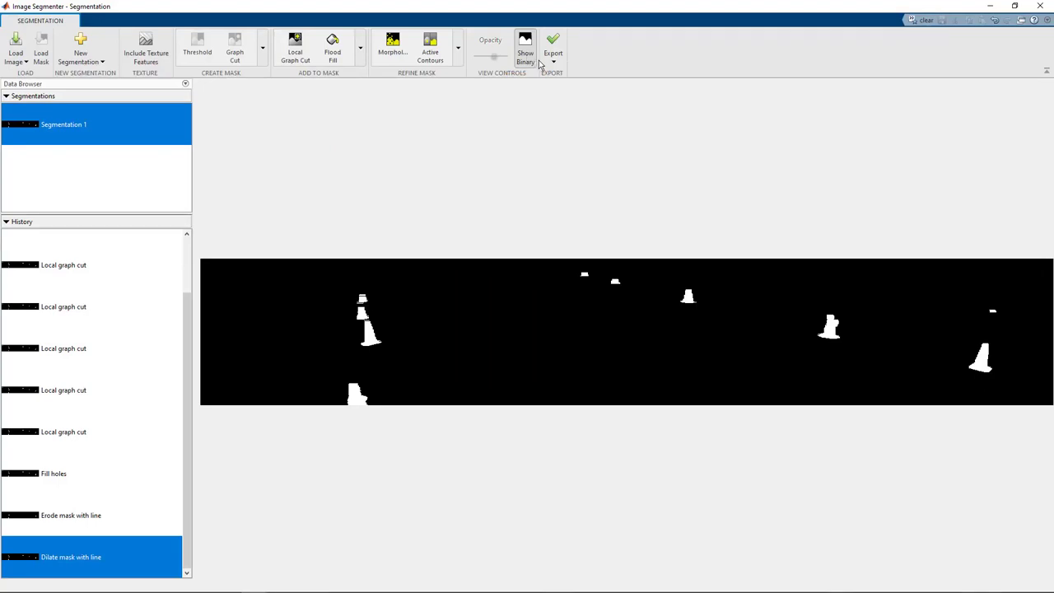
pyautogui.click(553, 56)
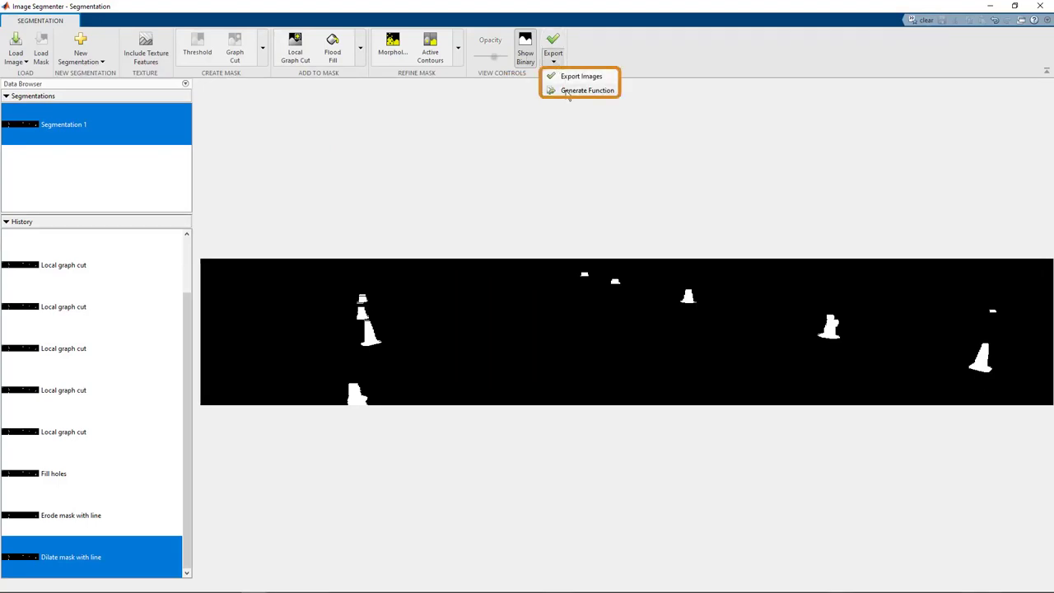
pyautogui.click(567, 80)
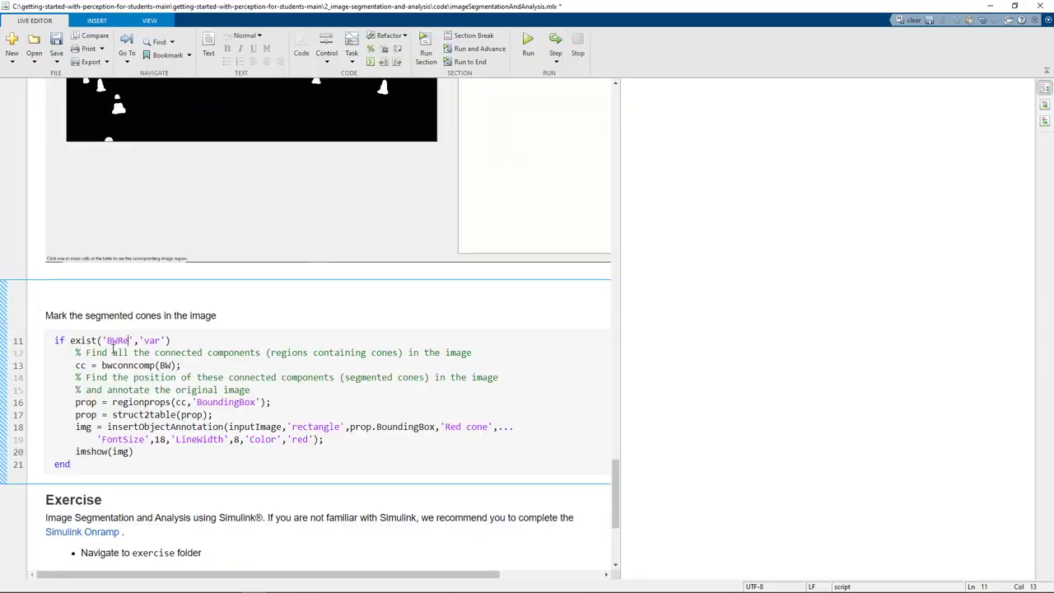
# Replace BW with BWRefined on lines 11 and 13, and inputImage with croppedImage on line 18
pyautogui.write('efined')
pyautogui.click(172, 364)
pyautogui.write('Refined')
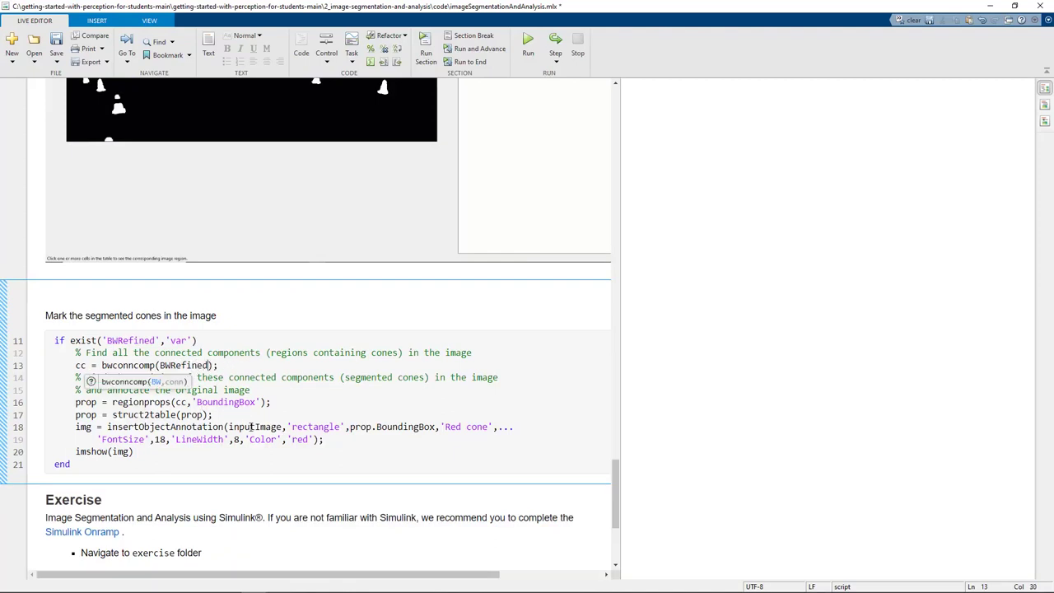
pyautogui.moveTo(252, 427); pyautogui.dragTo(229, 426)
pyautogui.write('cropped')
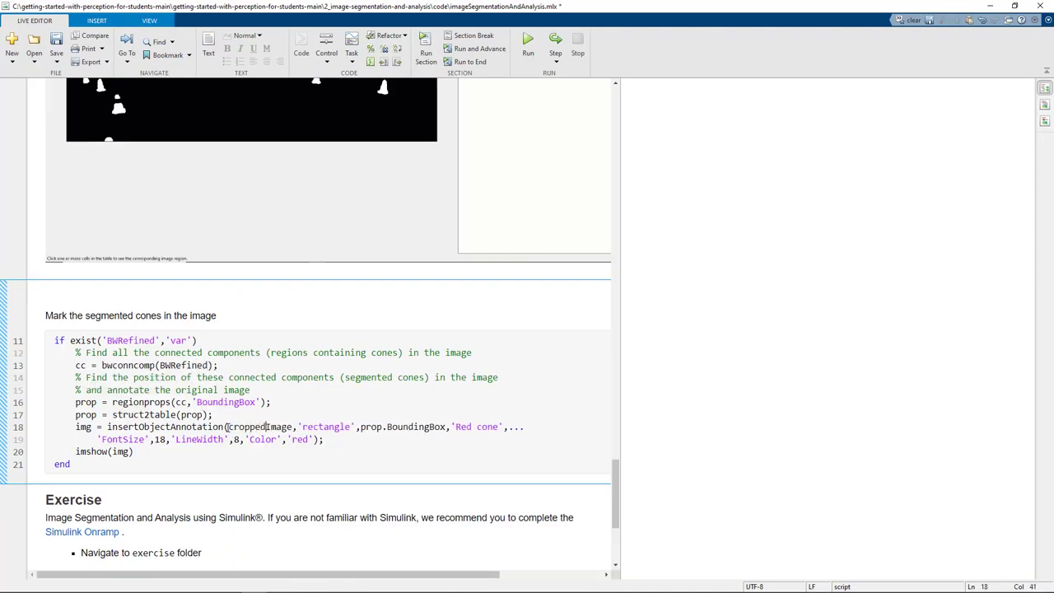
# Run the cone-marking section and maximize the figure showing cones boxed in red
pyautogui.click(301, 377)
pyautogui.click(425, 50)
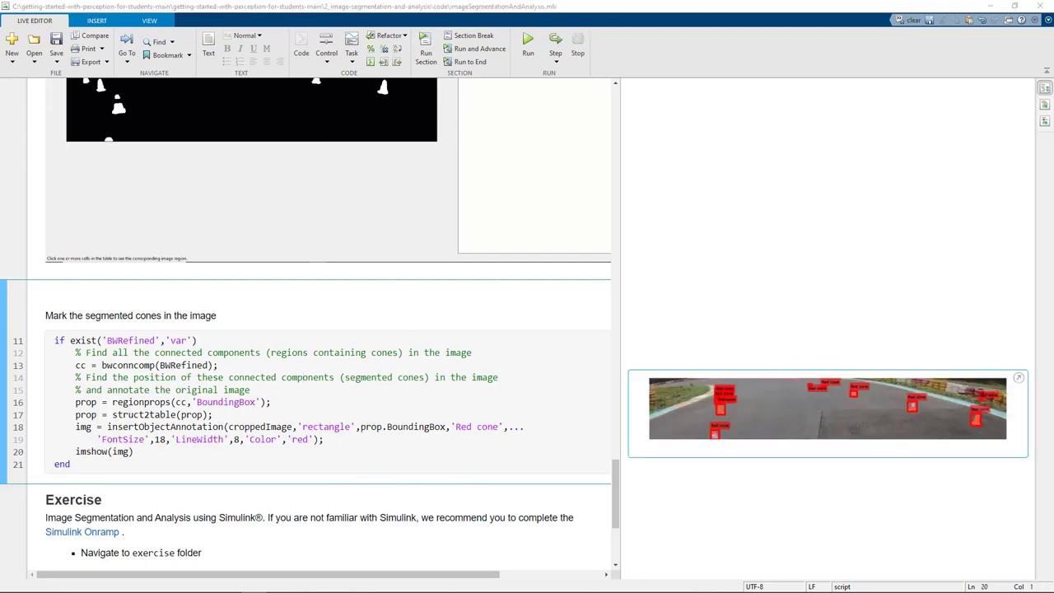
pyautogui.click(1018, 377)
pyautogui.moveTo(558, 106)
pyautogui.mouseDown()
pyautogui.moveTo(305, 12)
pyautogui.moveTo(305, 2)
pyautogui.mouseUp()
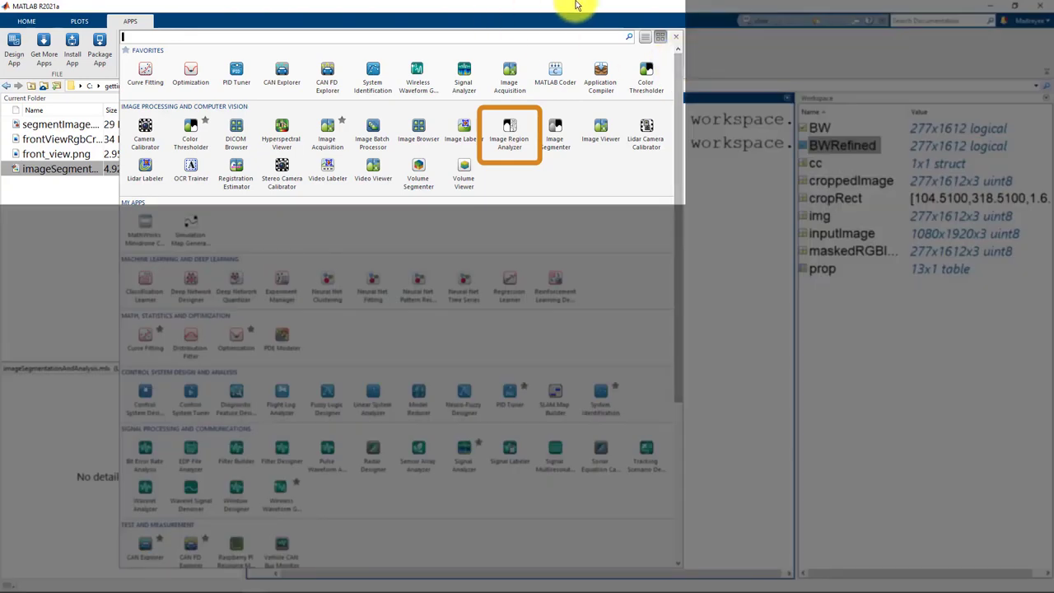
# Expand the full APPS gallery and start Image Region Analyzer
pyautogui.click(136, 17)
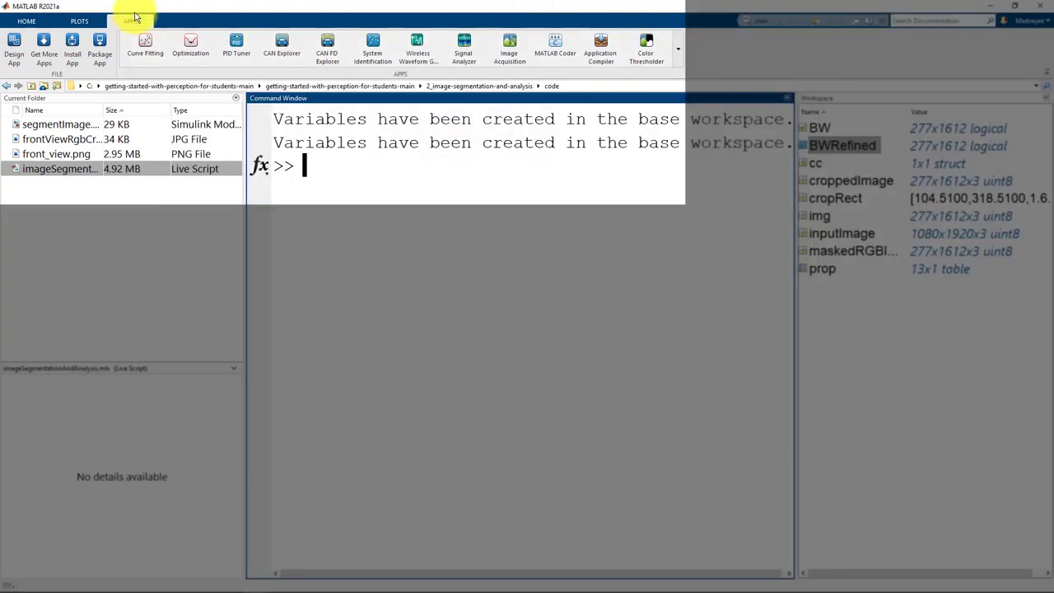
pyautogui.click(33, 21)
pyautogui.click(127, 18)
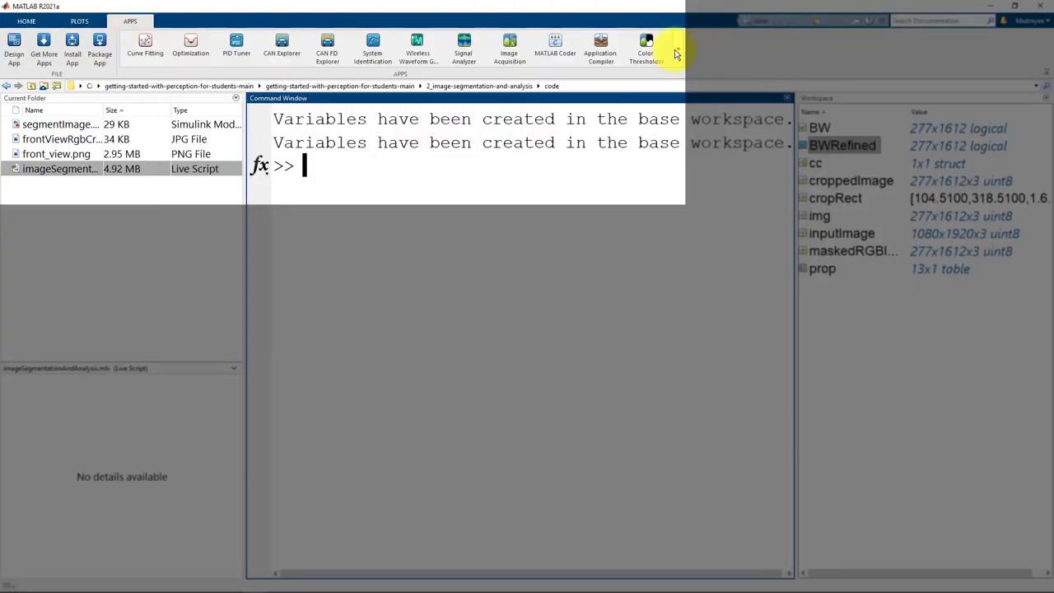
pyautogui.click(675, 53)
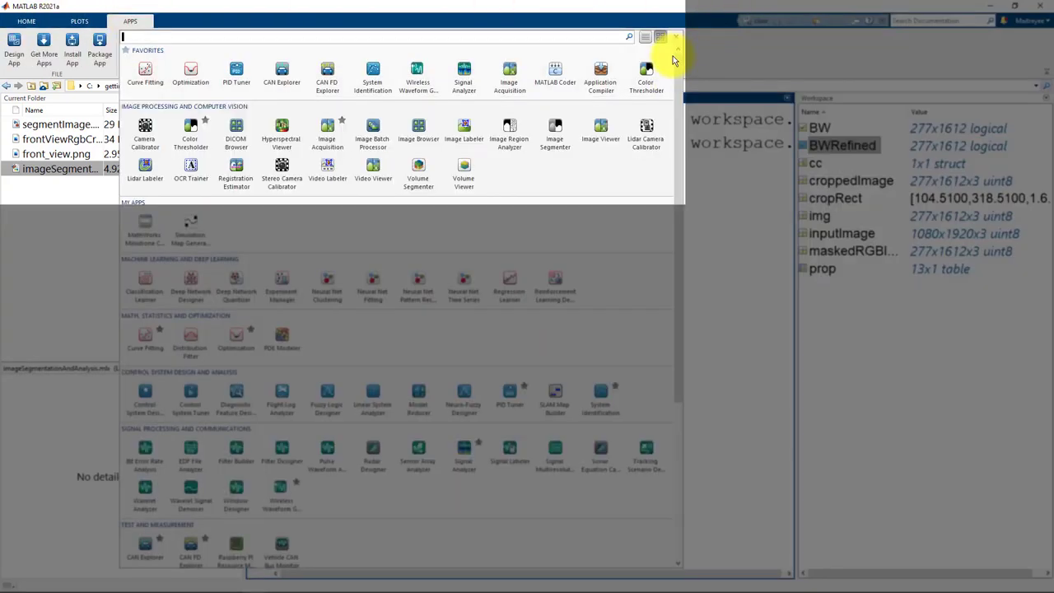
pyautogui.click(513, 144)
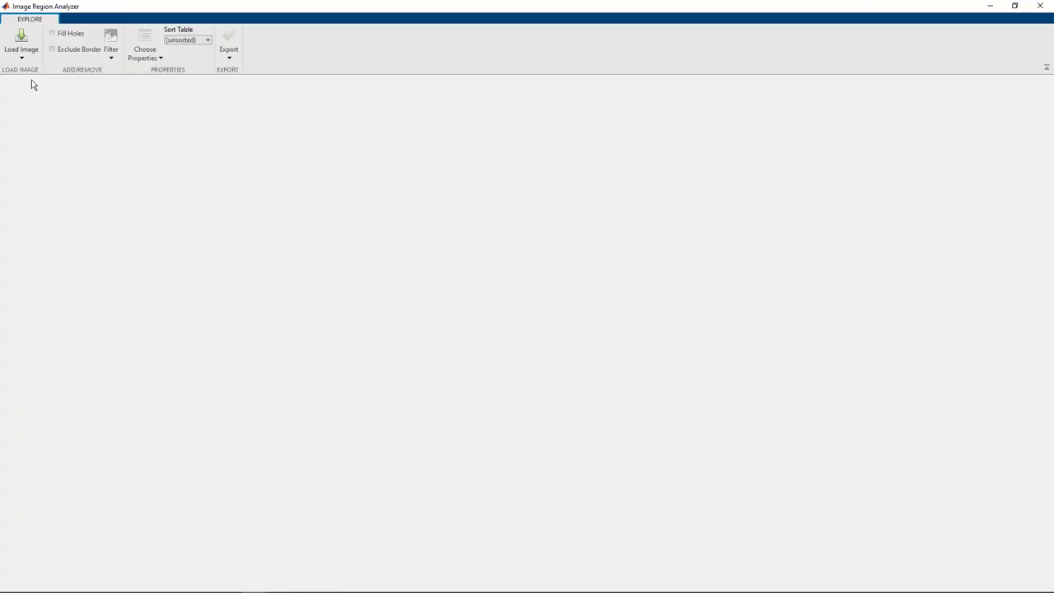
# Load the binary cone mask from the workspace into Image Region Analyzer
pyautogui.click(22, 62)
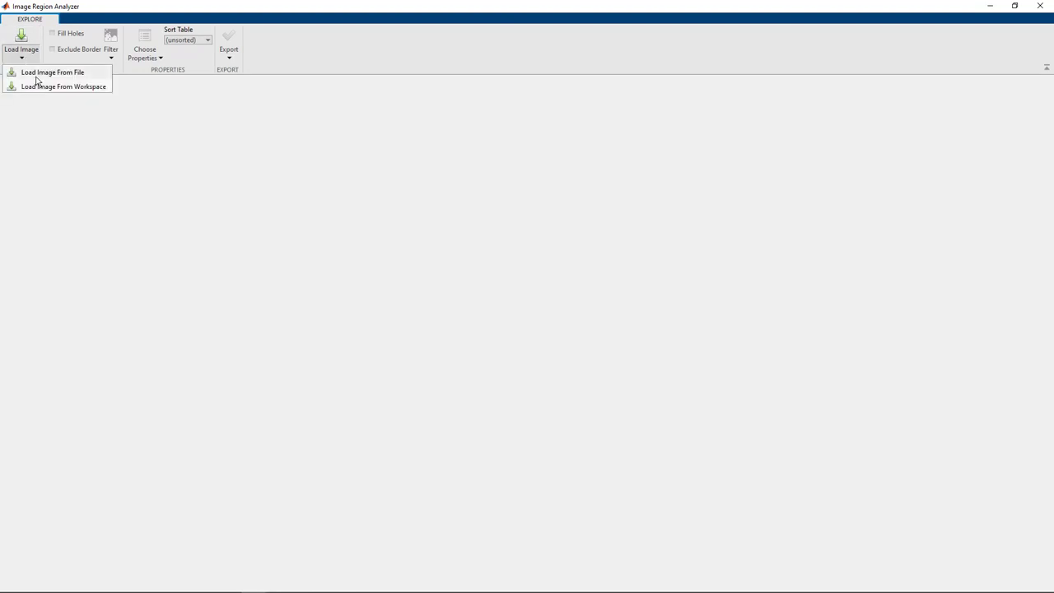
pyautogui.click(42, 93)
pyautogui.click(364, 317)
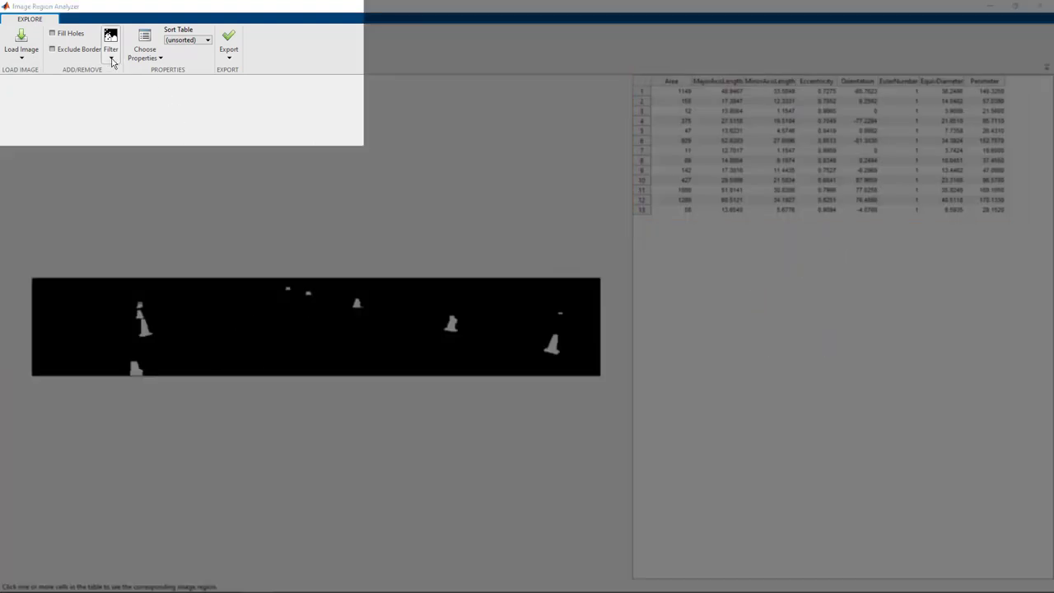
# Filter the regions to keep only those with an area of at least 75
pyautogui.click(112, 61)
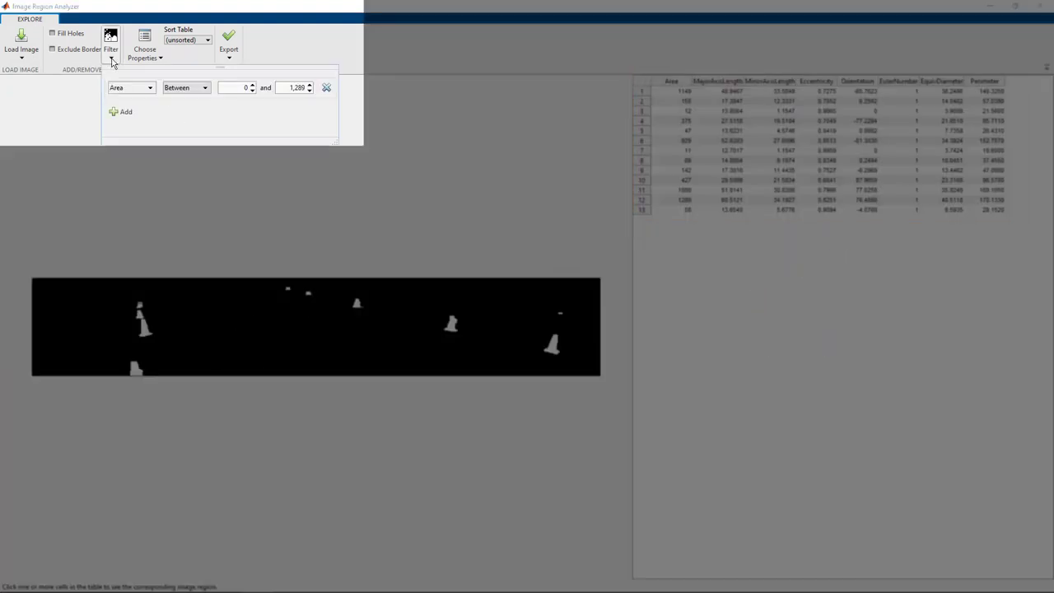
pyautogui.click(238, 88)
pyautogui.write('75')
pyautogui.press('Return')
pyautogui.click(346, 161)
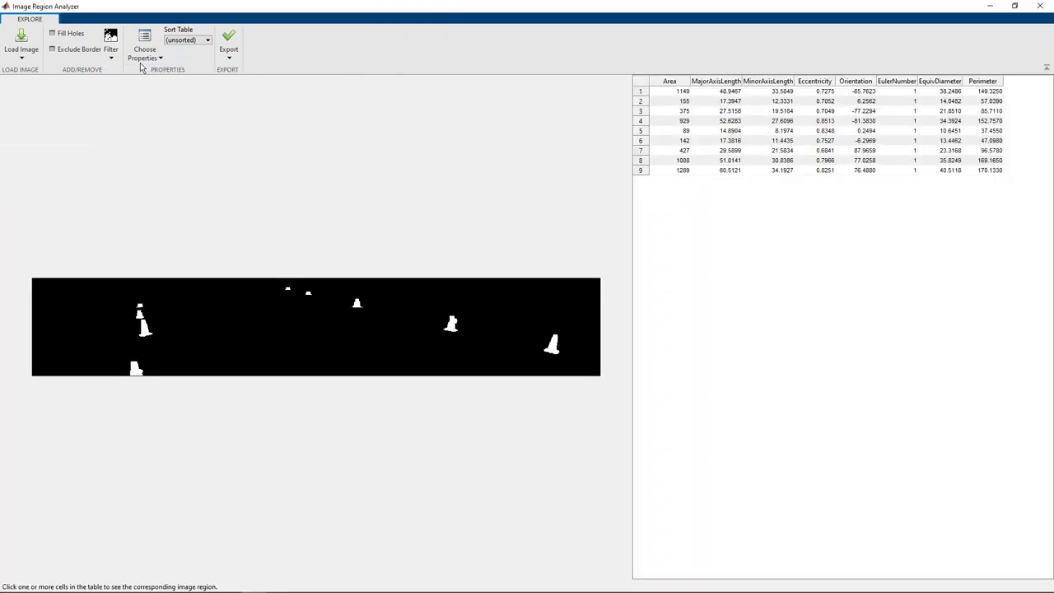
pyautogui.click(111, 57)
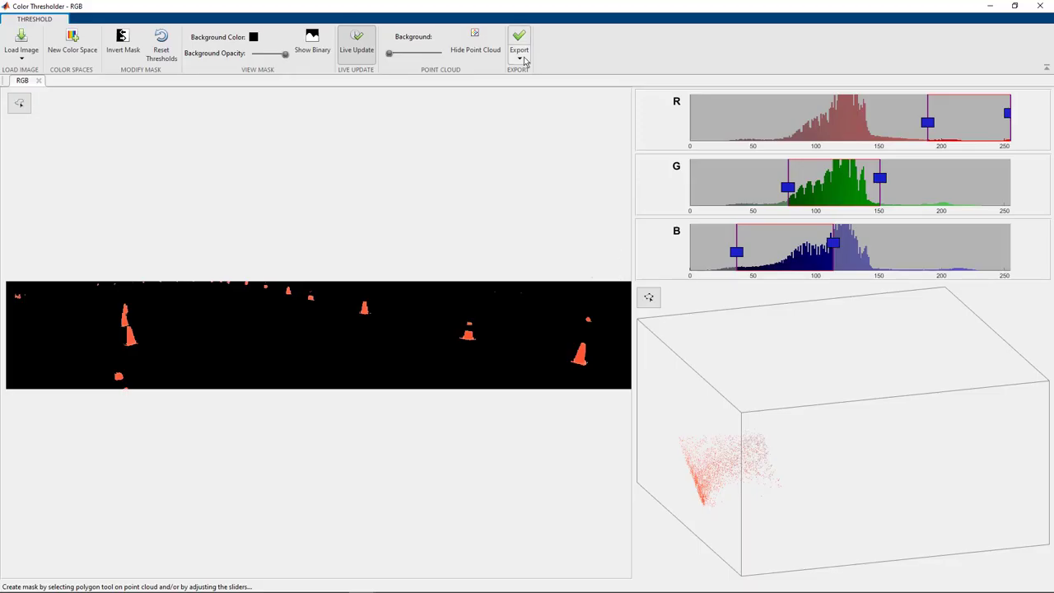
# Export a createMask function with ranges 189–255, 78–151 and 37–114, and select its threshold code
pyautogui.click(522, 60)
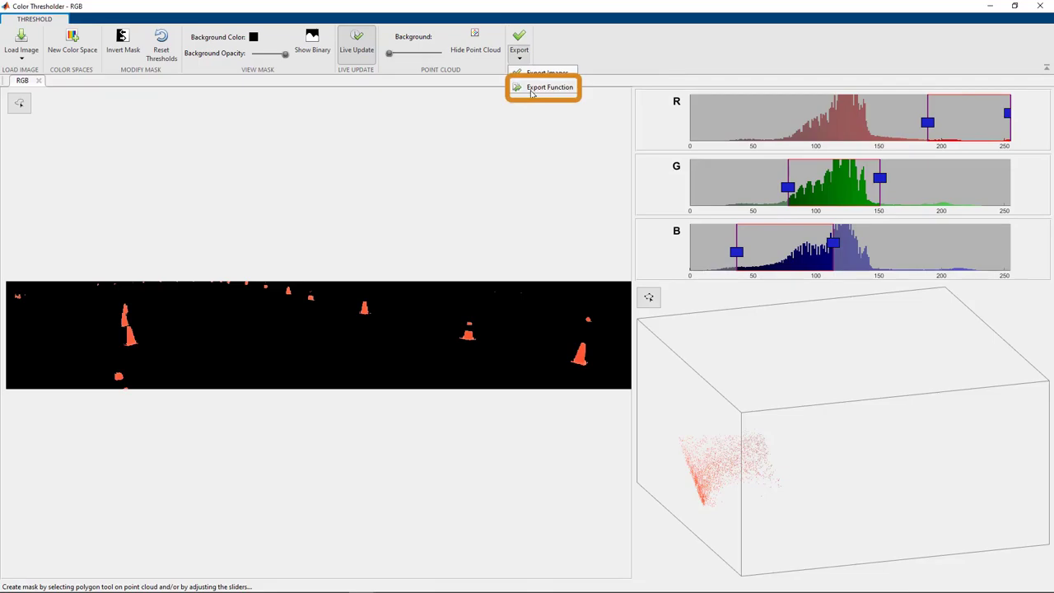
pyautogui.click(531, 87)
pyautogui.moveTo(56, 305); pyautogui.dragTo(207, 577)
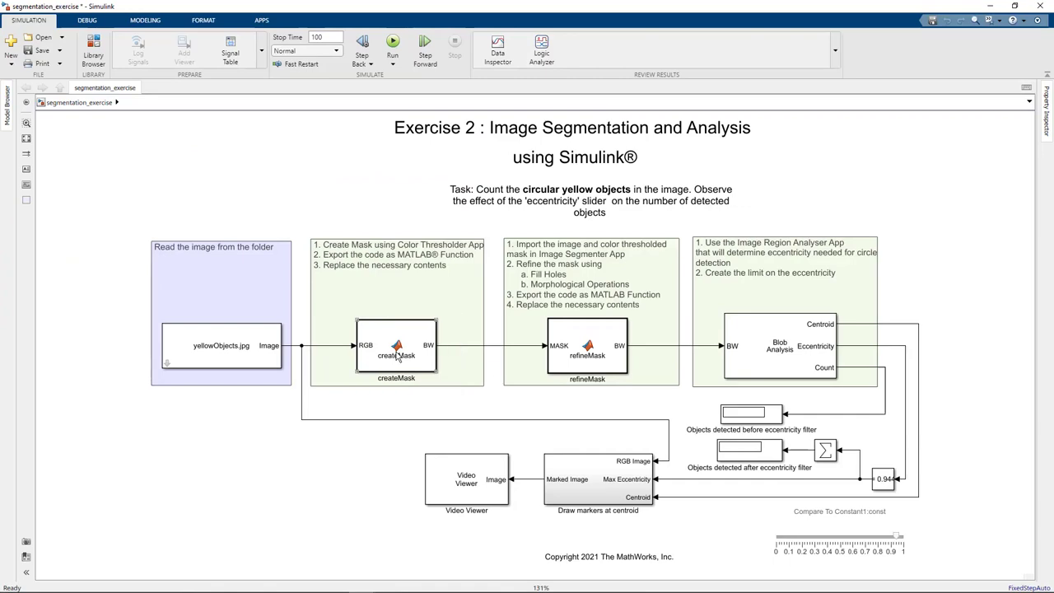
# Paste the copied threshold code over the placeholder lines in the createMask block
pyautogui.doubleClick(398, 350)
pyautogui.moveTo(163, 286); pyautogui.dragTo(41, 126)
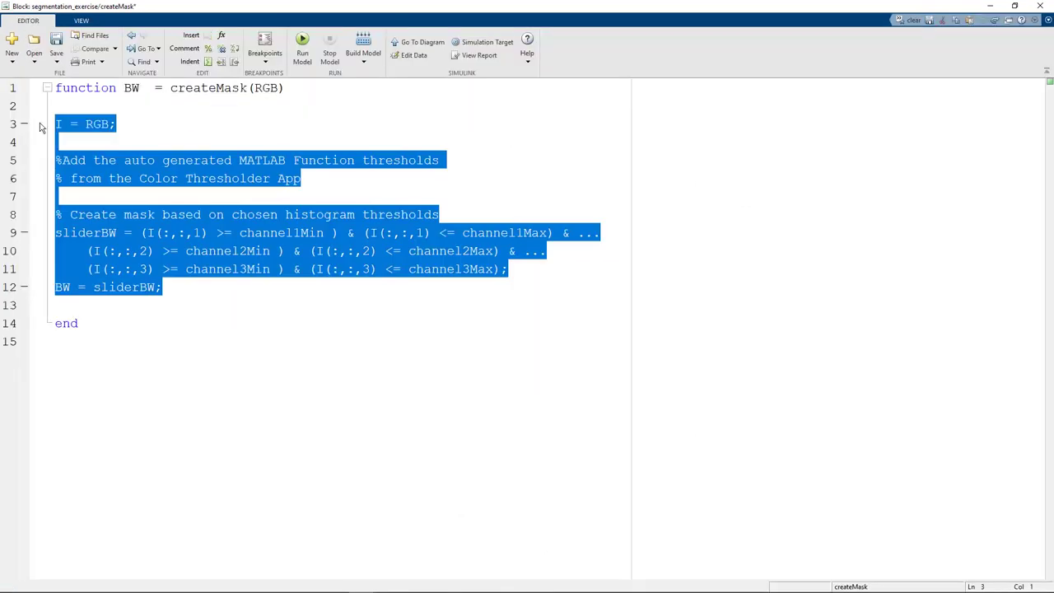
pyautogui.write('% Convert RGB image to chosen color space I = RGB;  % Define thresholds for channel 1 based on histogram settings channel1Min = 189.000; channel1Max = 255.000;  % Define thresholds for channel 2 based on histogram settings channel2Min = 76.000; channel2Max = 151.000;  % Define thresholds for channel 3 based on histogram settings channel3Min = 37.000; channel3Max = 114.000;  % Create mask based on chosen histogram thresholds sliderBW = (I(:,:,1) >= channel1Min ) & (I(:,:,1) <= channel1Max) & ...     (I(:,:,2) >= channel2Min ) & (I(:,:,2) <= channel2Max) & ...     (I(:,:,3) >= channel3Min ) & (I(:,:,3) <= channel3Max); BW = sliderBW;')
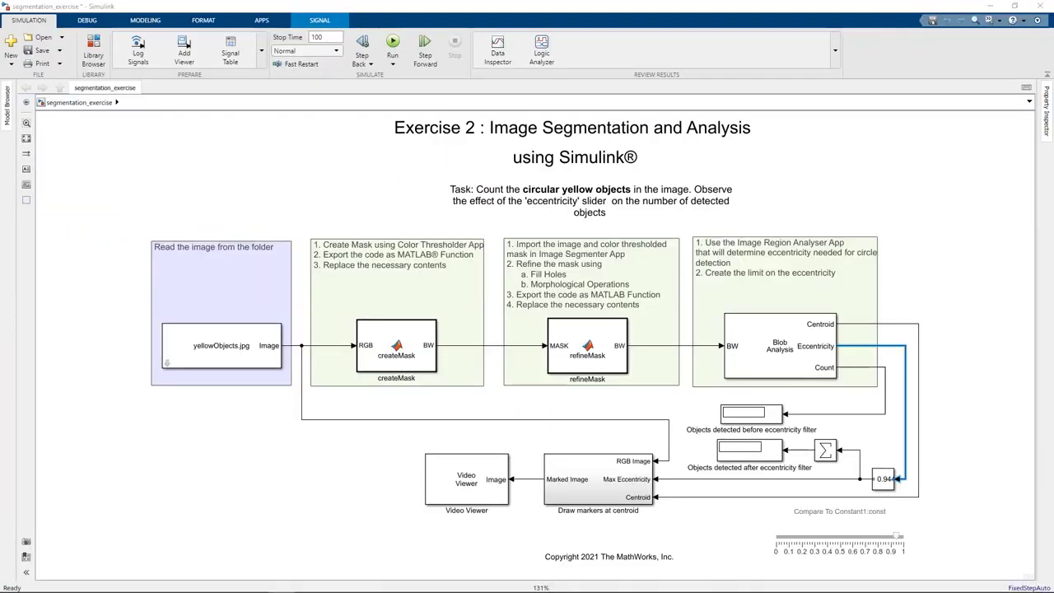